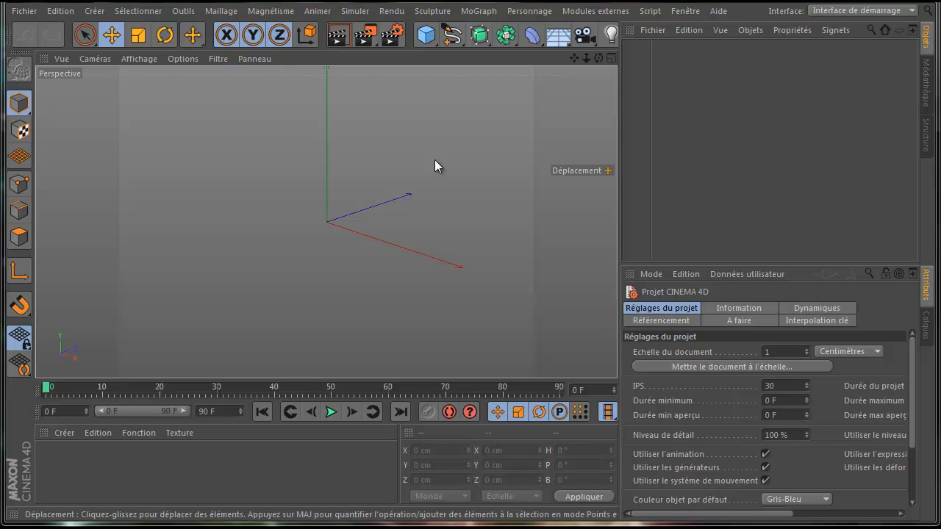
Add a cube to the scene and turn on the Grille display filter in the Perspective view
{"action": "left_click", "coordinate": [427, 35]}
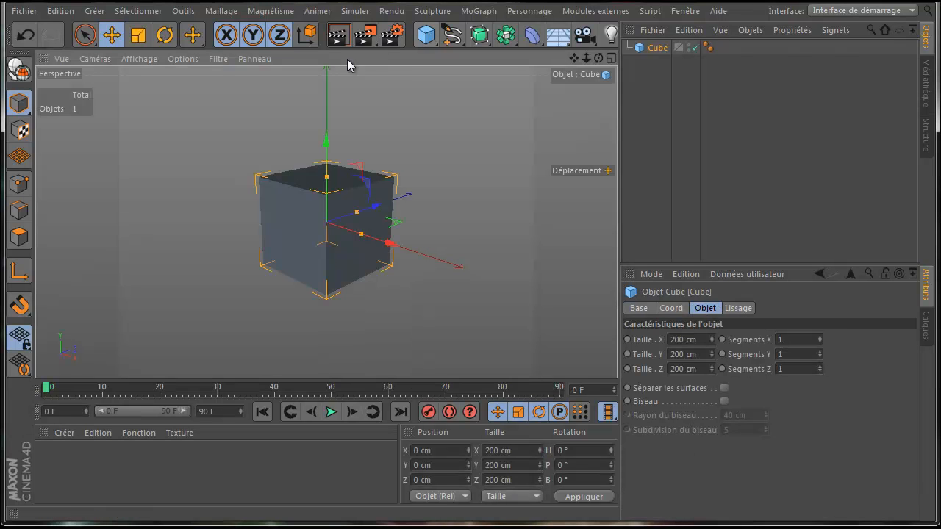
{"action": "left_click", "coordinate": [217, 59]}
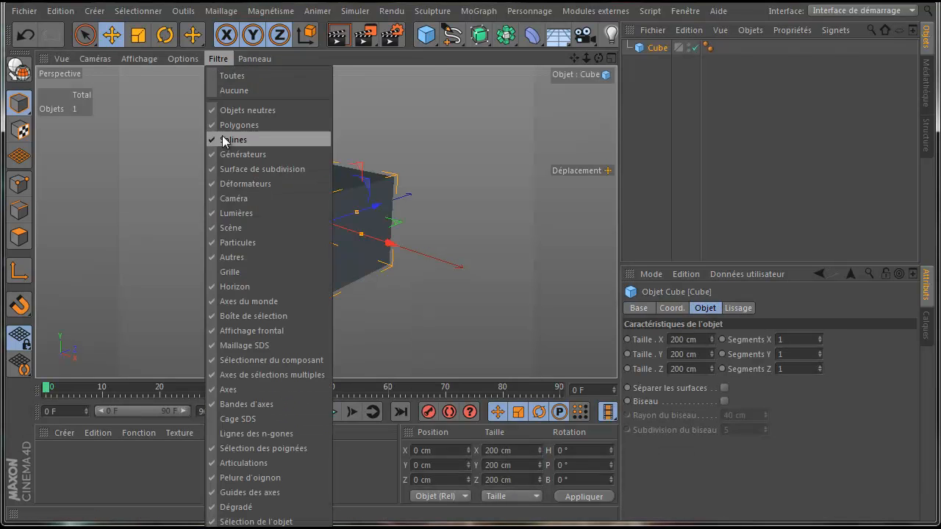
{"action": "left_click", "coordinate": [230, 272]}
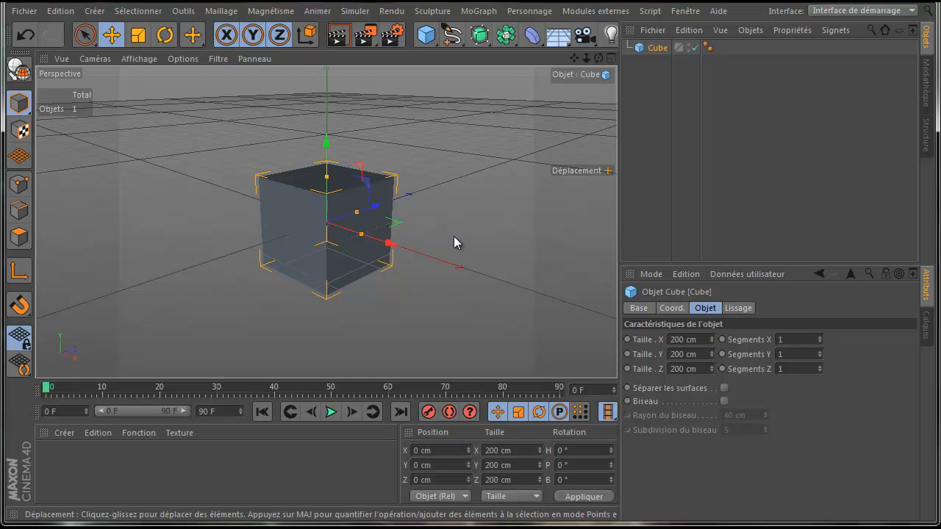
Move the cube away from the origin, and reset its X, Y and Z position to 0 cm
{"action": "left_click_drag", "start_coordinate": [422, 153], "coordinate": [508, 89]}
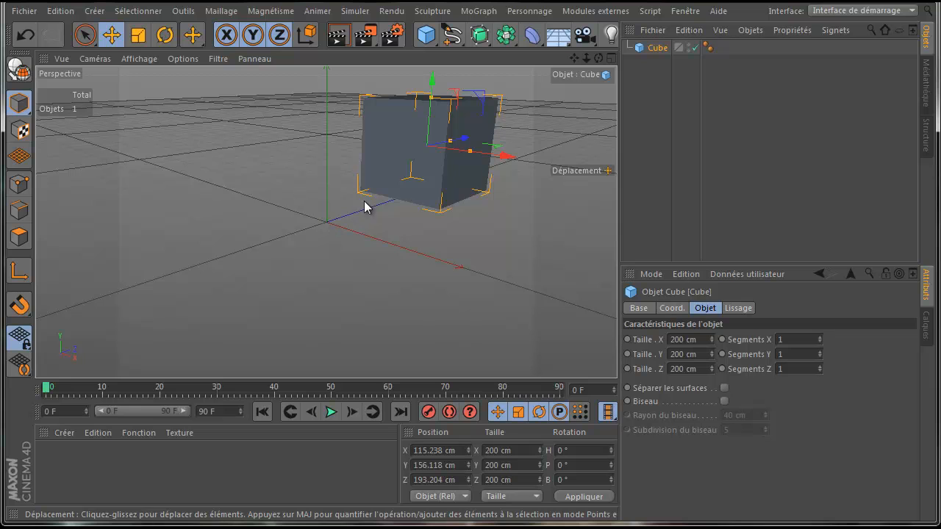
{"action": "left_click_drag", "start_coordinate": [458, 450], "coordinate": [358, 440]}
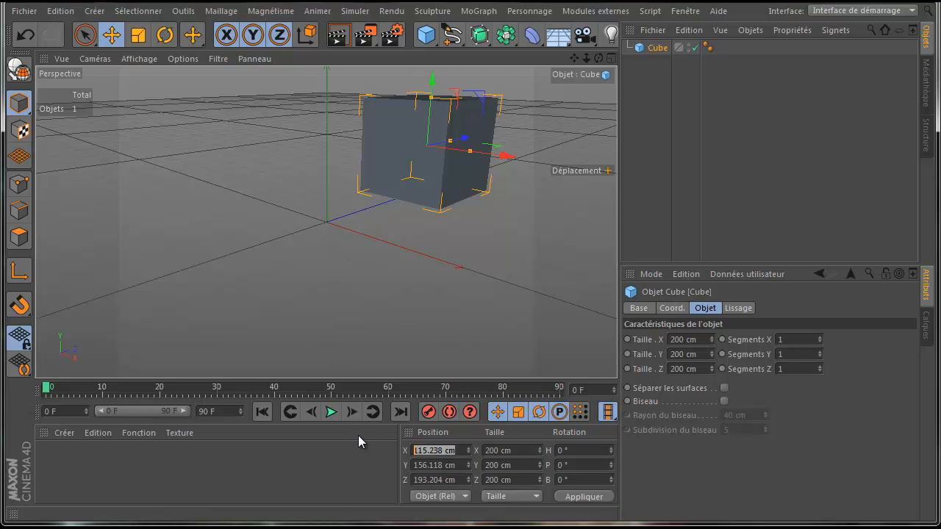
{"action": "type", "text": "0"}
{"action": "left_click_drag", "start_coordinate": [461, 465], "coordinate": [439, 479]}
{"action": "type", "text": "0"}
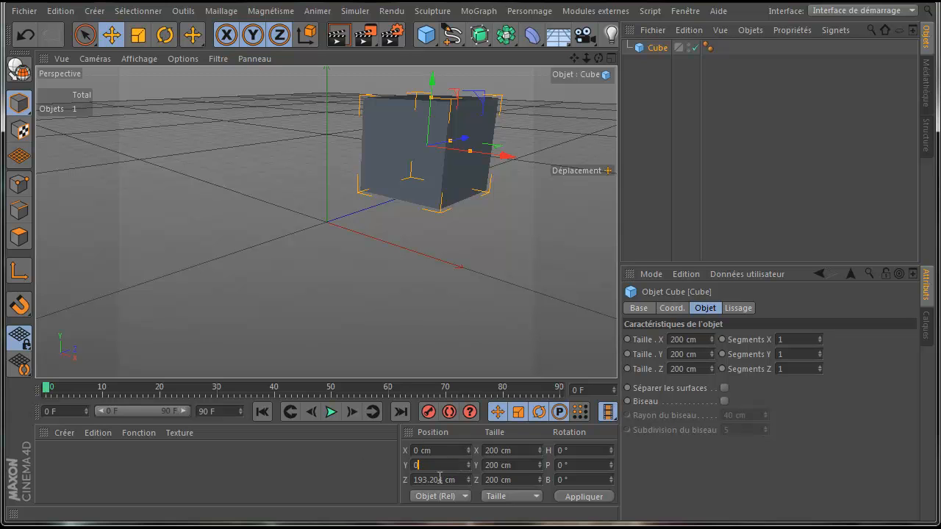
{"action": "double_click", "coordinate": [465, 480]}
{"action": "type", "text": "0"}
{"action": "left_click", "coordinate": [592, 497]}
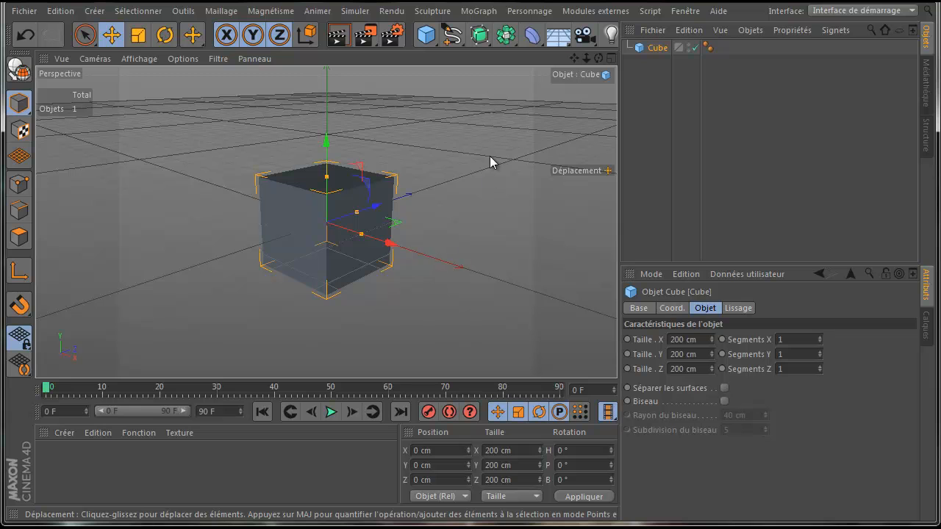
Add a second cube and set its X, Y and Z size to 50 cm
{"action": "left_click", "coordinate": [424, 35]}
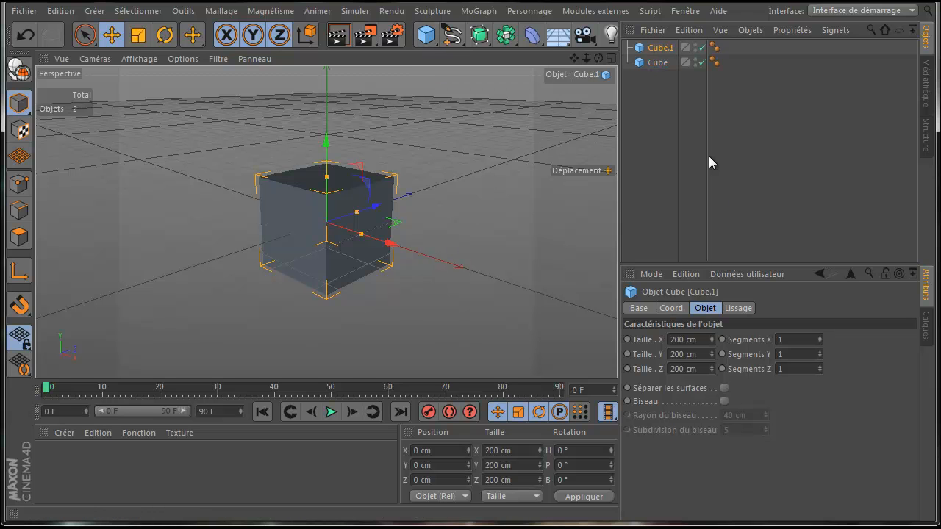
{"action": "double_click", "coordinate": [672, 339]}
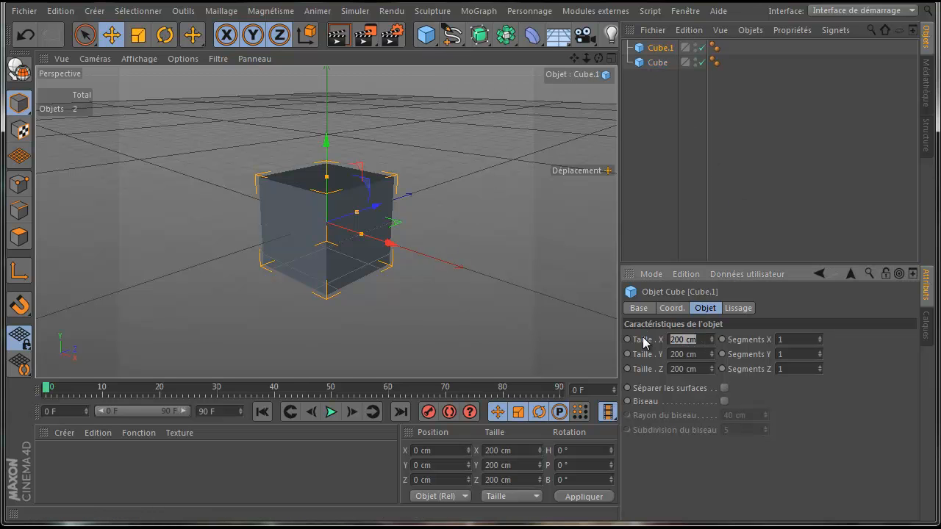
{"action": "type", "text": "50"}
{"action": "key", "text": "Tab"}
{"action": "type", "text": "50"}
{"action": "key", "text": "Tab"}
{"action": "type", "text": "50"}
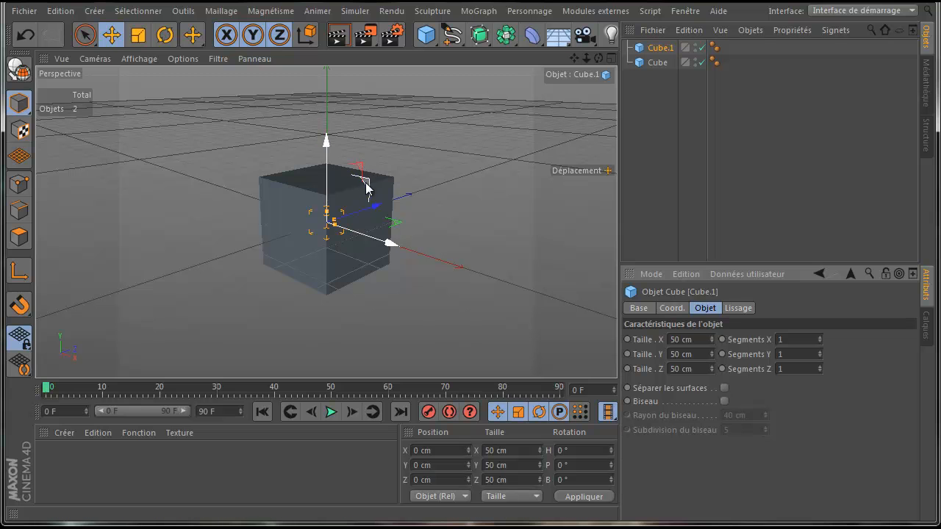
Move the 200 cm cube to about 330 cm on Y and about 489 cm on Z
{"action": "left_click", "coordinate": [658, 62]}
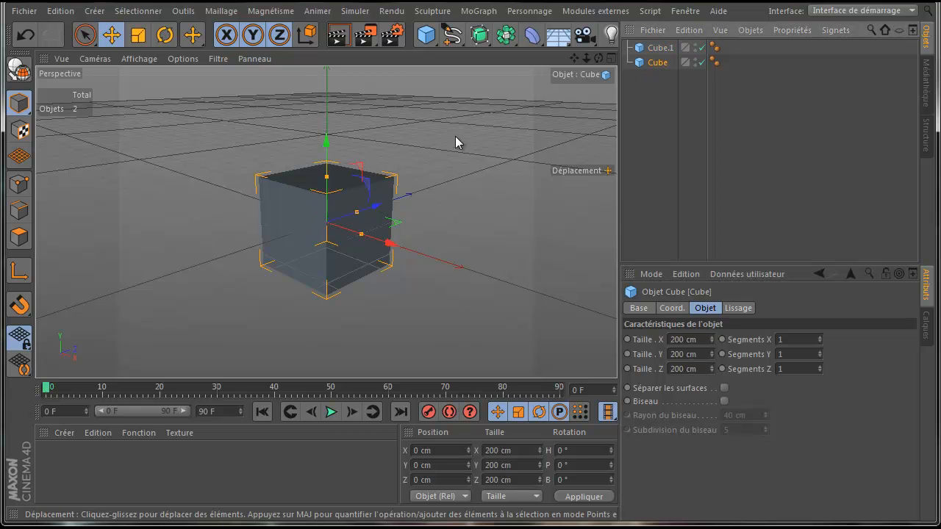
{"action": "left_click_drag", "start_coordinate": [332, 160], "coordinate": [483, 235]}
{"action": "left_click_drag", "start_coordinate": [572, 58], "coordinate": [472, 289]}
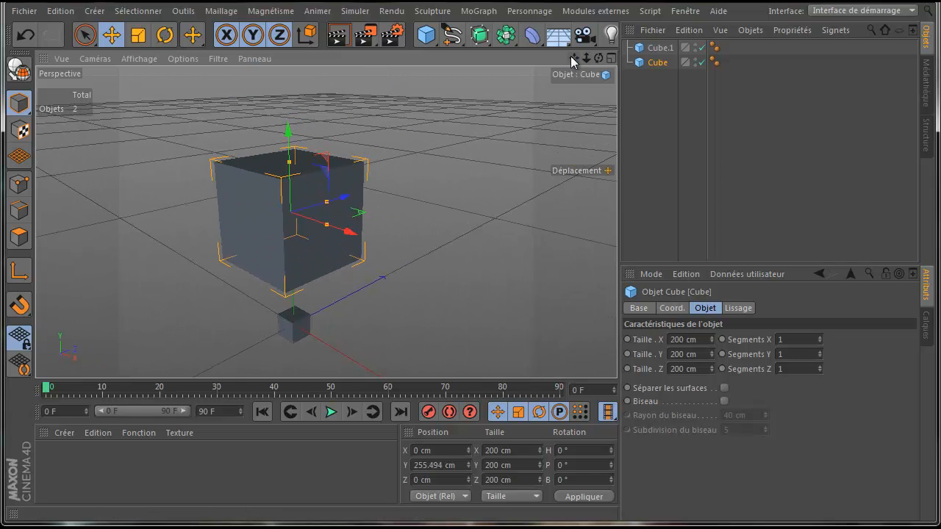
{"action": "left_click_drag", "start_coordinate": [288, 132], "coordinate": [287, 90]}
{"action": "left_click_drag", "start_coordinate": [342, 168], "coordinate": [466, 147]}
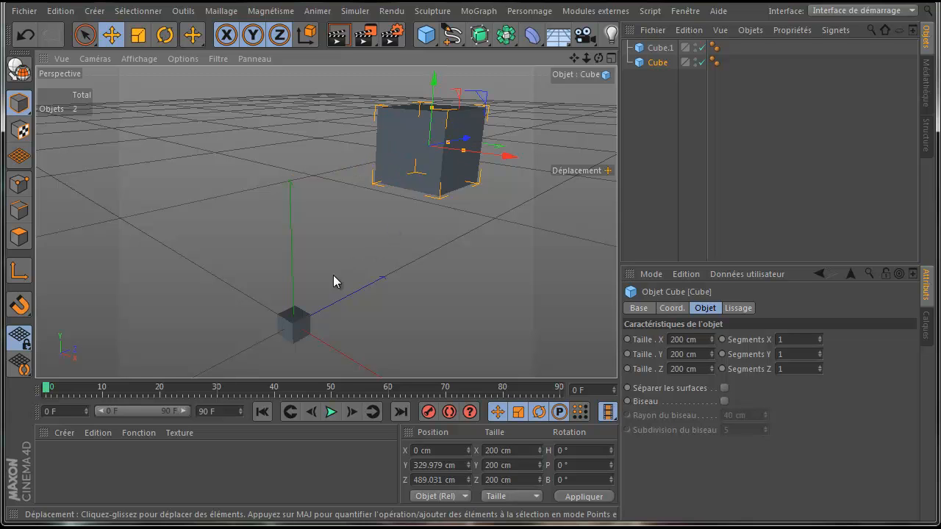
Select the small cube and examine the two cubes in the four-view layout and the Droite, Haut and Perspective views
{"action": "left_click", "coordinate": [297, 322]}
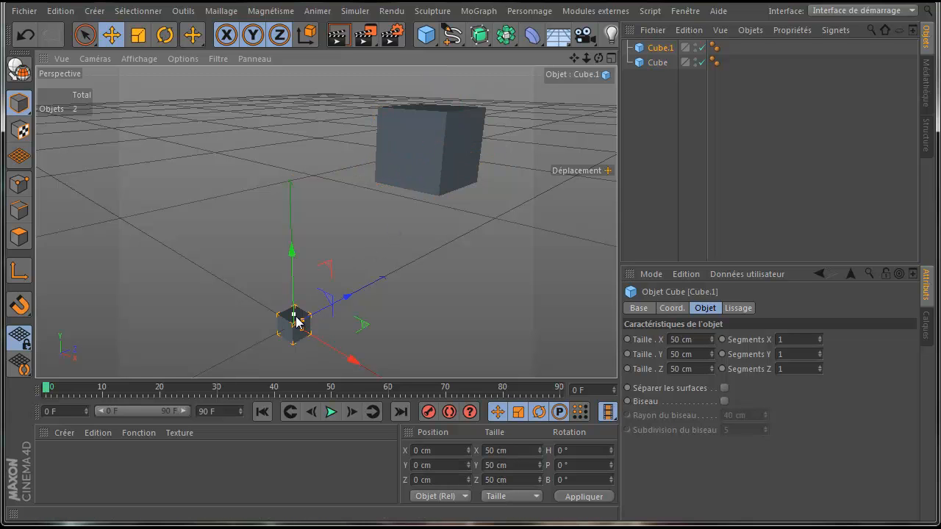
{"action": "left_click", "coordinate": [660, 48]}
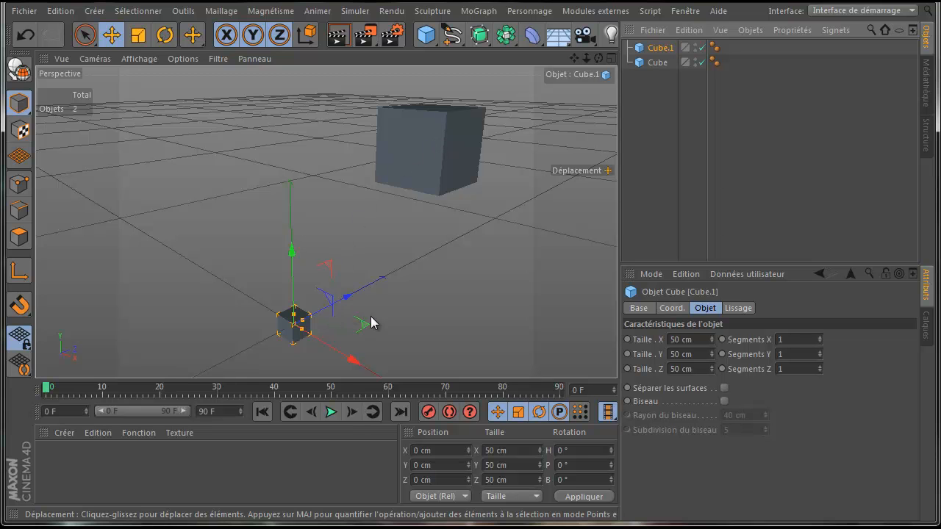
{"action": "middle_click", "coordinate": [254, 277]}
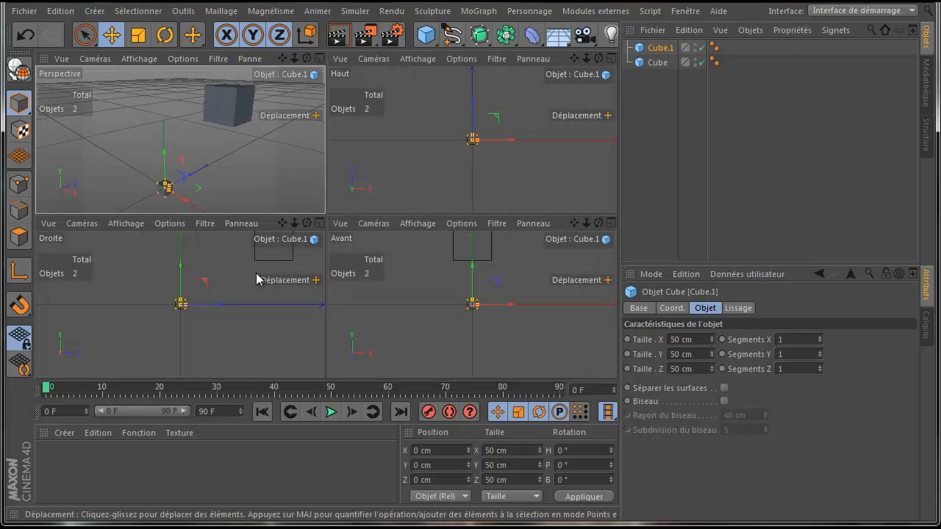
{"action": "middle_click", "coordinate": [251, 281]}
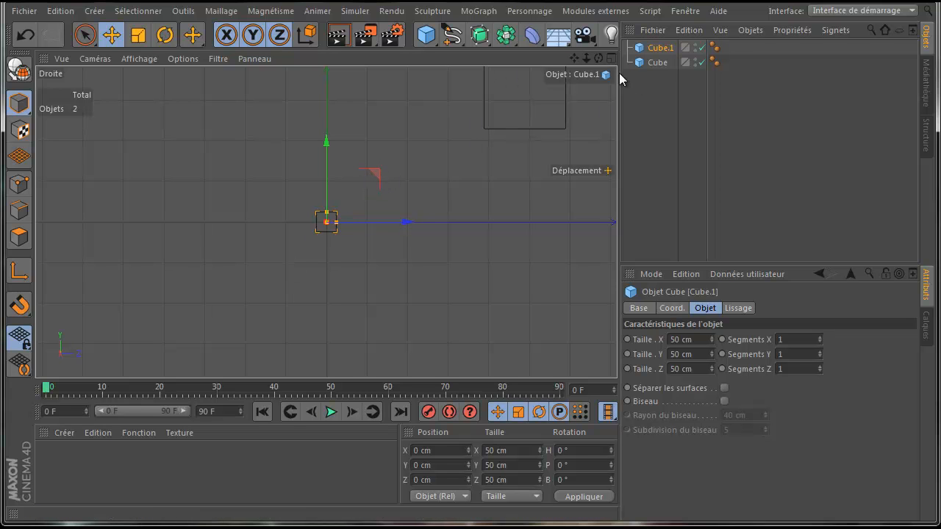
{"action": "middle_click", "coordinate": [430, 143]}
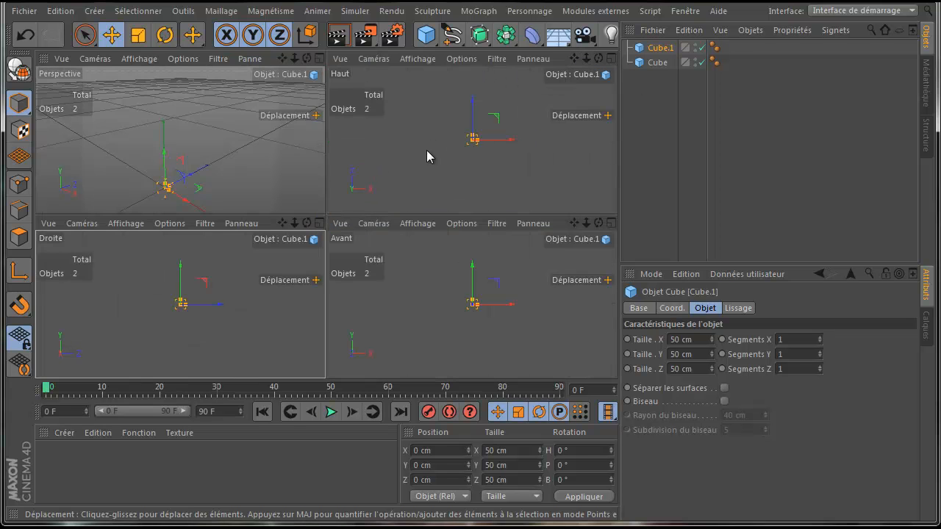
{"action": "middle_click", "coordinate": [413, 174]}
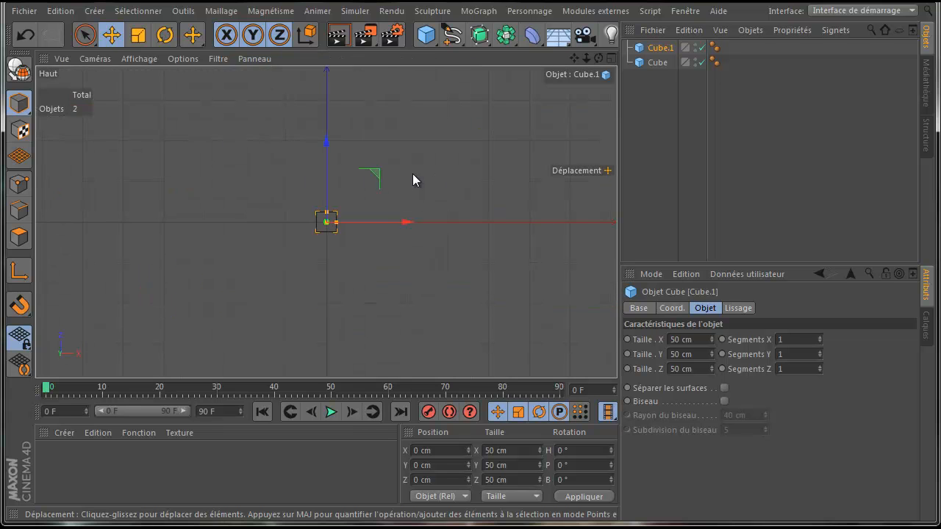
{"action": "middle_click", "coordinate": [412, 174]}
{"action": "middle_click", "coordinate": [278, 162]}
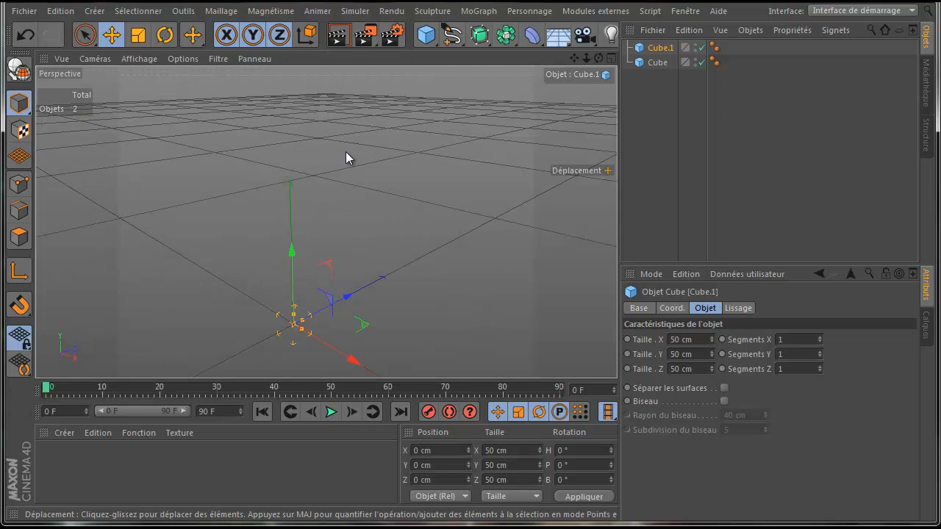
Reset the large cube's Y and Z position to 0 cm and apply the change
{"action": "left_click", "coordinate": [657, 64]}
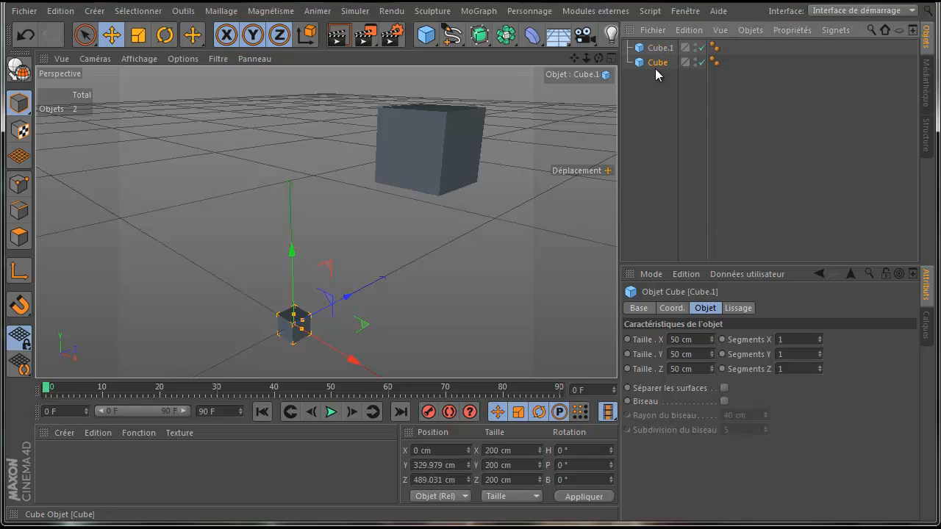
{"action": "left_click_drag", "start_coordinate": [454, 465], "coordinate": [387, 467]}
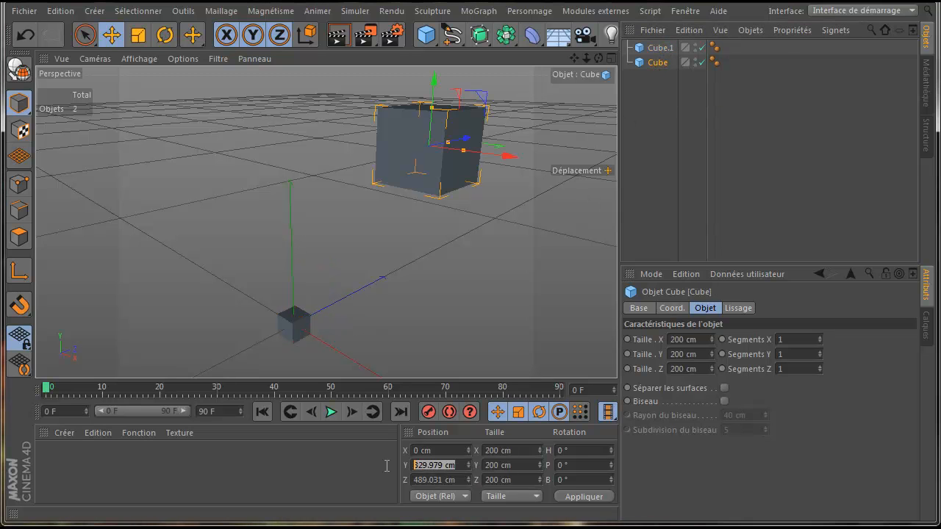
{"action": "type", "text": "0"}
{"action": "key", "text": "Tab"}
{"action": "type", "text": "0"}
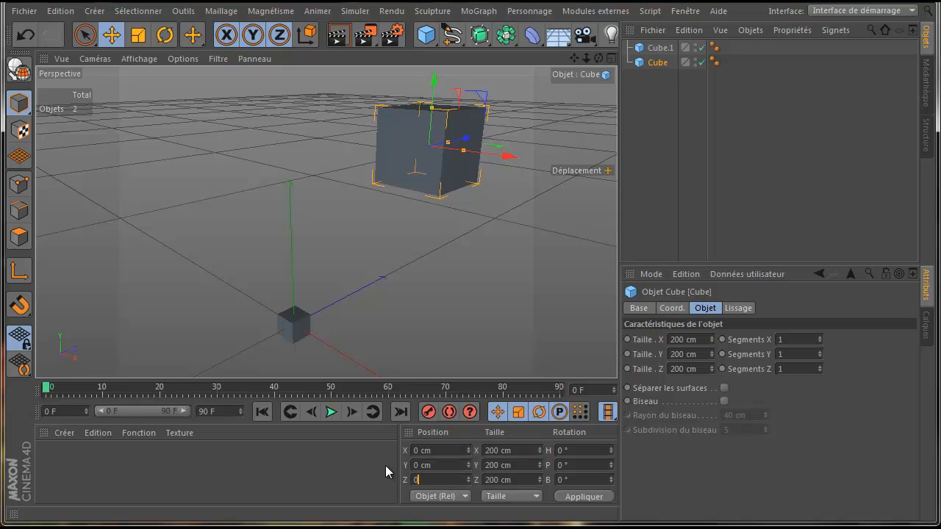
{"action": "key", "text": "Return"}
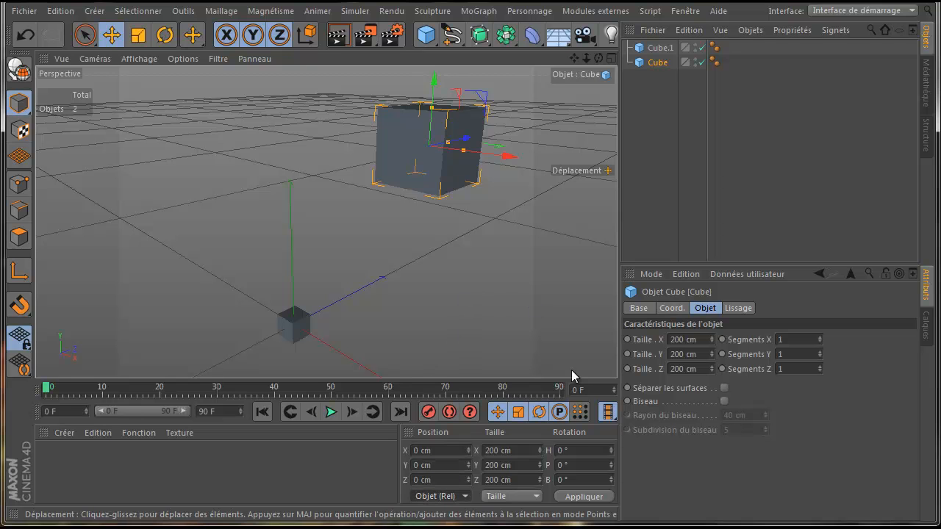
{"action": "left_click", "coordinate": [586, 497]}
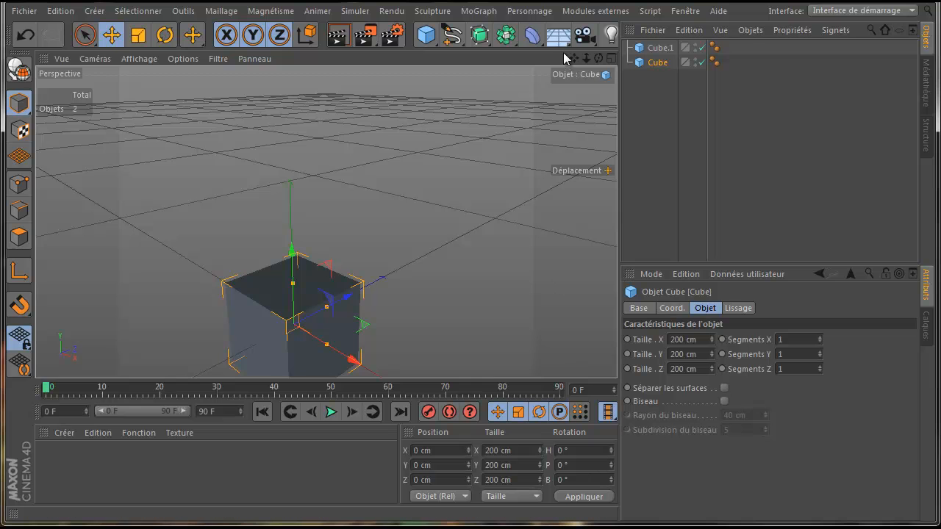
{"action": "left_click_drag", "start_coordinate": [575, 57], "coordinate": [471, 288]}
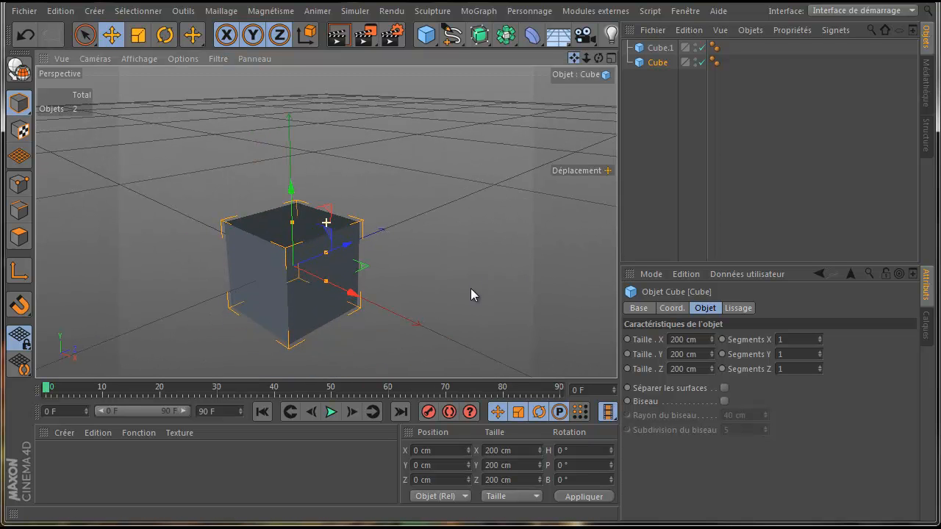
Select all Position, Echelle and Rotation parameters in the large cube's coordinates and browse the commands available for them
{"action": "left_click", "coordinate": [672, 309]}
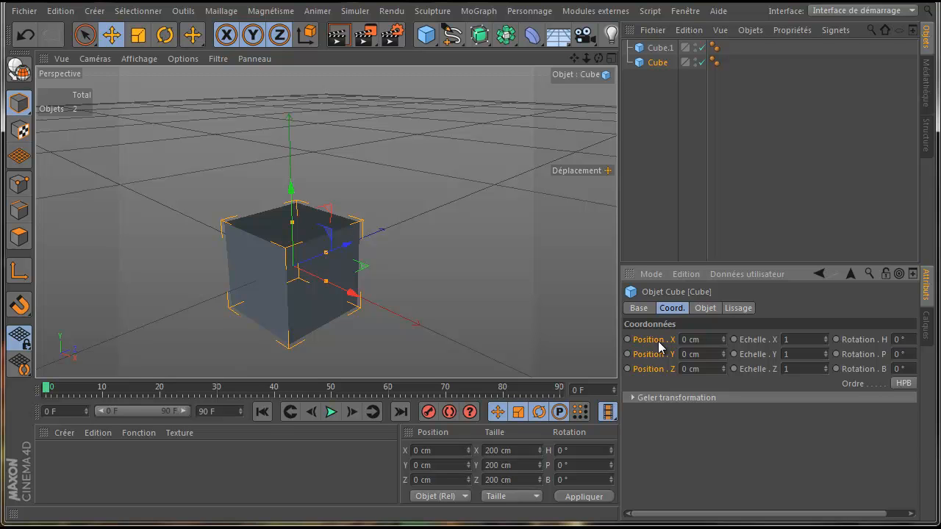
{"action": "right_click", "coordinate": [863, 345]}
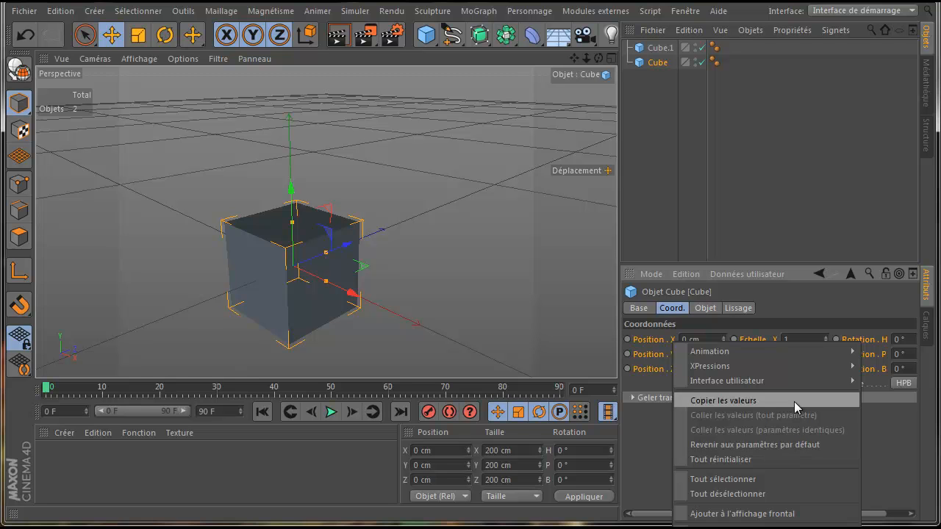
{"action": "mouse_move", "coordinate": [801, 357]}
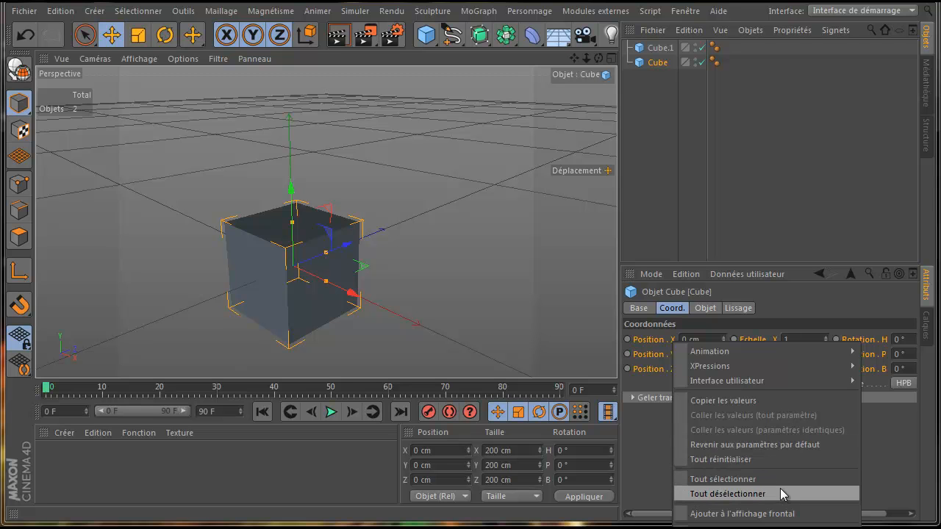
{"action": "left_click", "coordinate": [882, 450]}
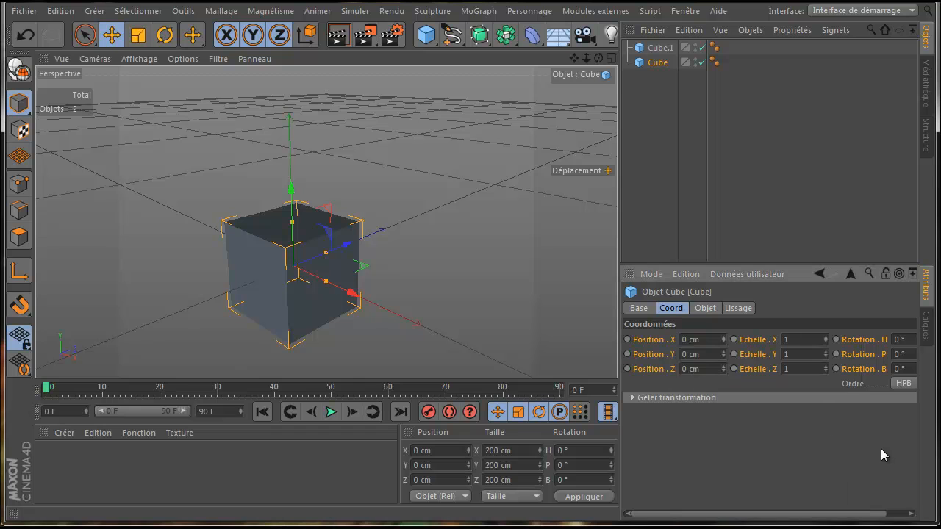
{"action": "right_click", "coordinate": [860, 344]}
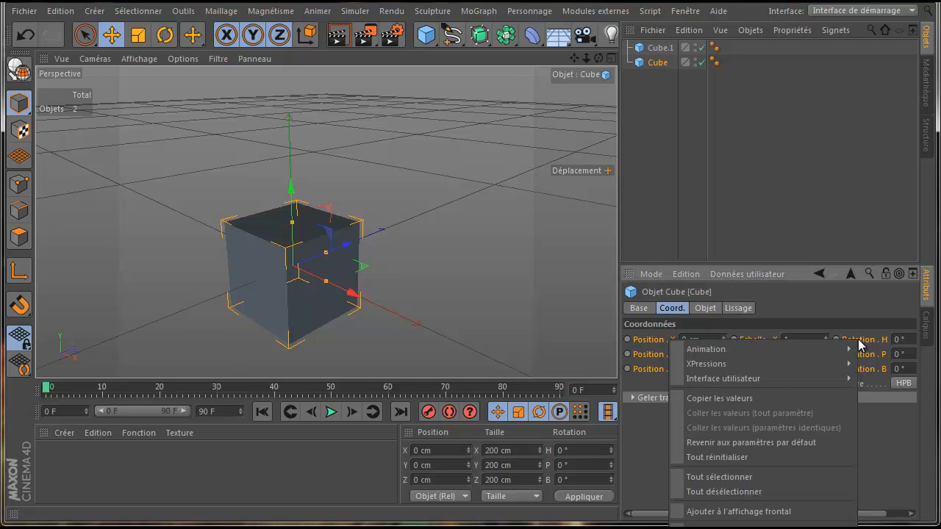
{"action": "mouse_move", "coordinate": [840, 353]}
{"action": "mouse_move", "coordinate": [784, 374]}
{"action": "left_click", "coordinate": [894, 462]}
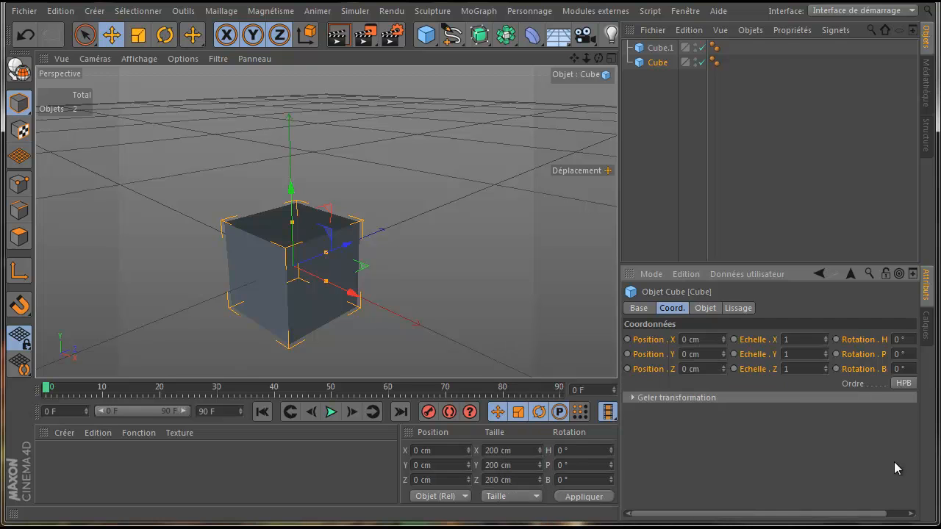
Create an XPressions script from the selected position, scale and rotation parameters of the large cube
{"action": "right_click", "coordinate": [752, 341]}
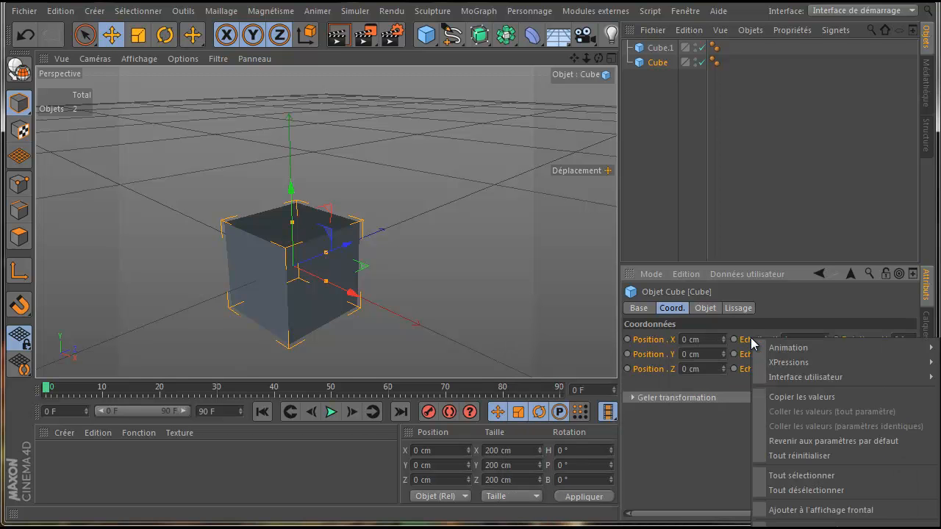
{"action": "mouse_move", "coordinate": [785, 349]}
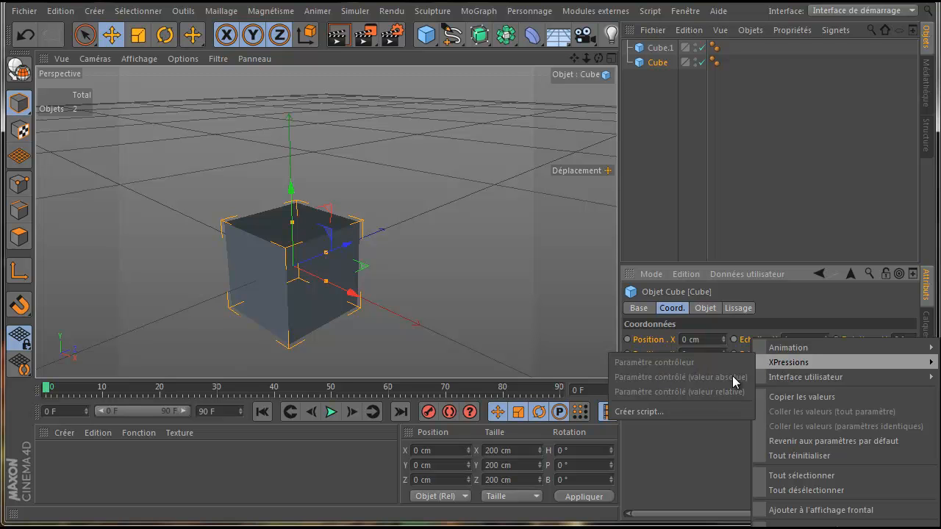
{"action": "left_click", "coordinate": [644, 412]}
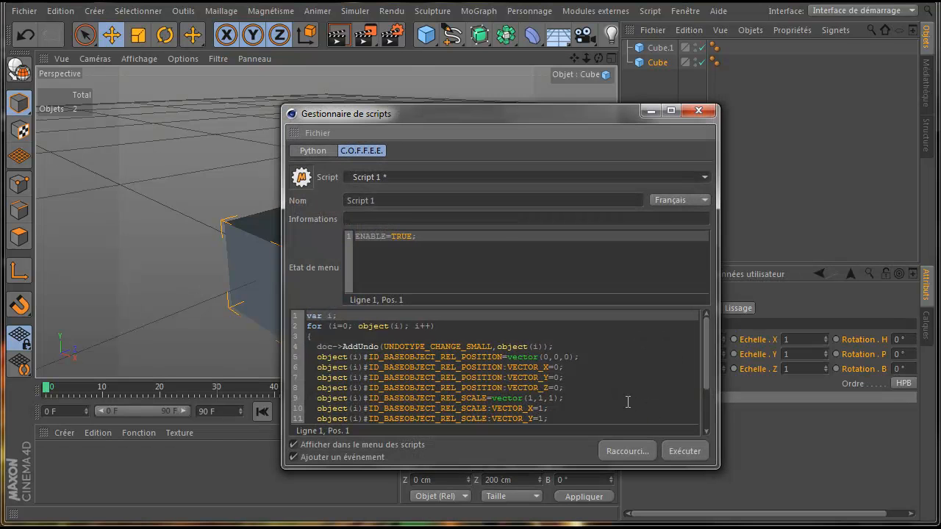
Rename the new C.O.F.F.E.E. script as P.R and check its name in the script list
{"action": "left_click_drag", "start_coordinate": [459, 113], "coordinate": [585, 122]}
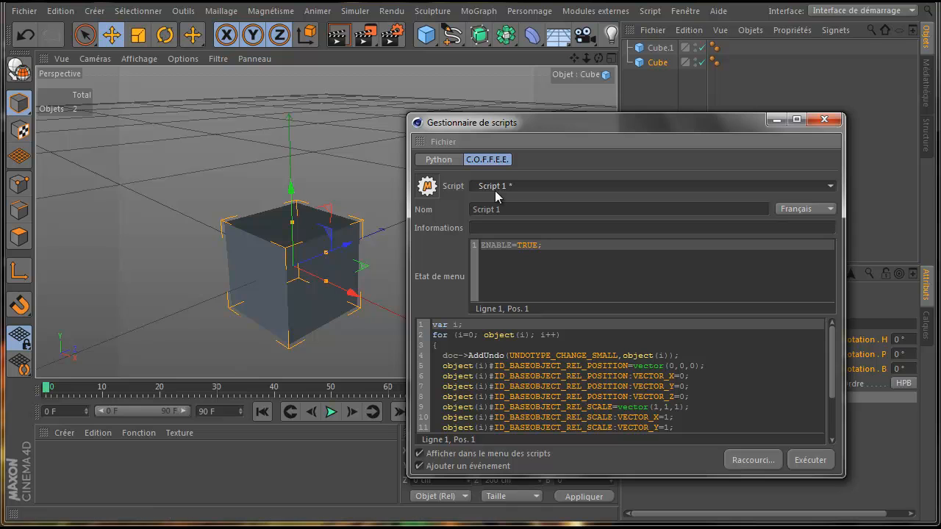
{"action": "left_click_drag", "start_coordinate": [508, 208], "coordinate": [470, 210]}
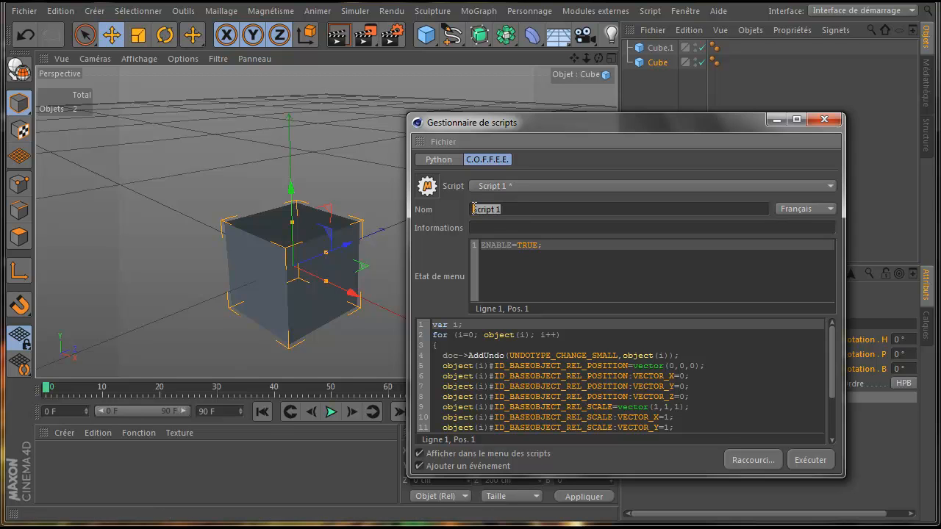
{"action": "type", "text": "P"}
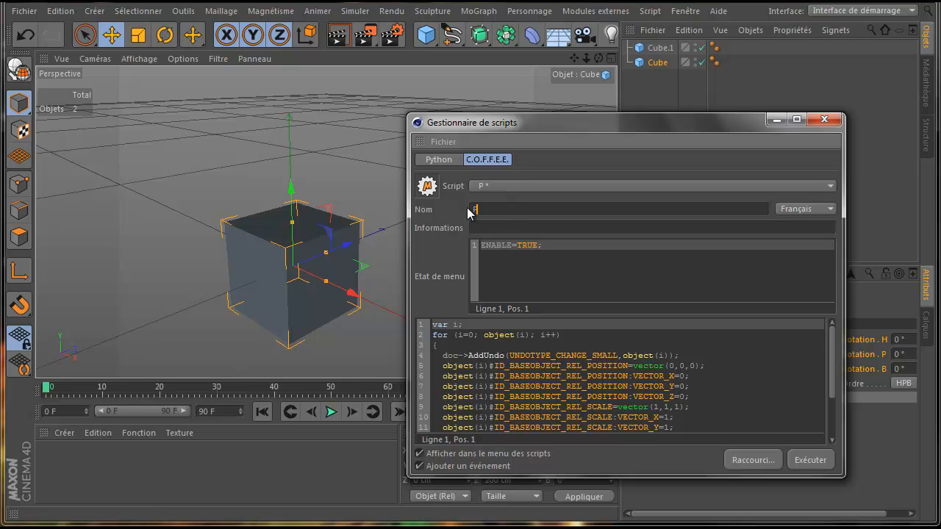
{"action": "type", "text": ".R"}
{"action": "left_click", "coordinate": [542, 186]}
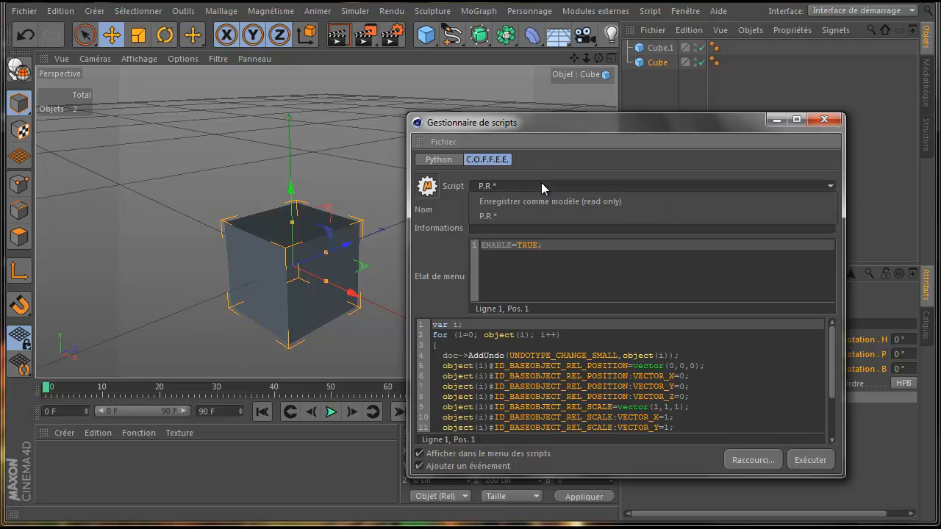
{"action": "left_click", "coordinate": [434, 256]}
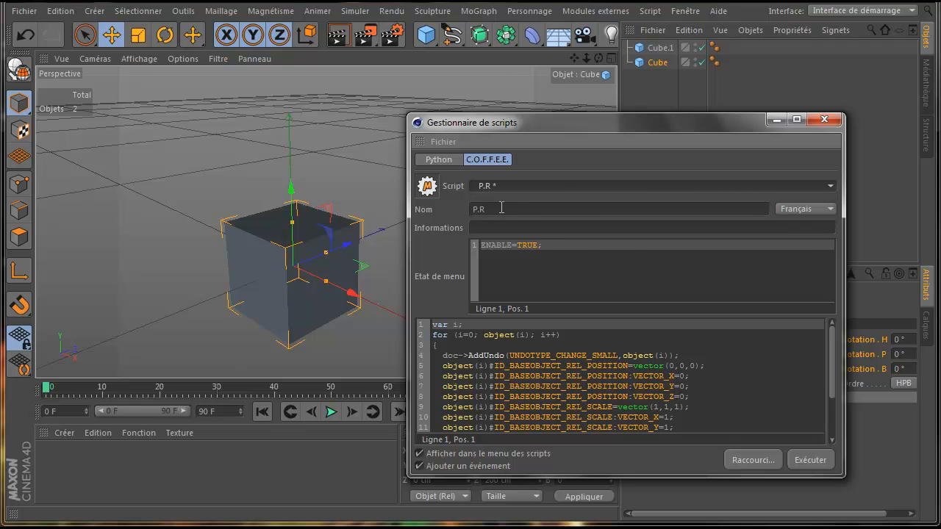
Save the script under the file name P.R in the library's scripts folder
{"action": "left_click", "coordinate": [442, 142]}
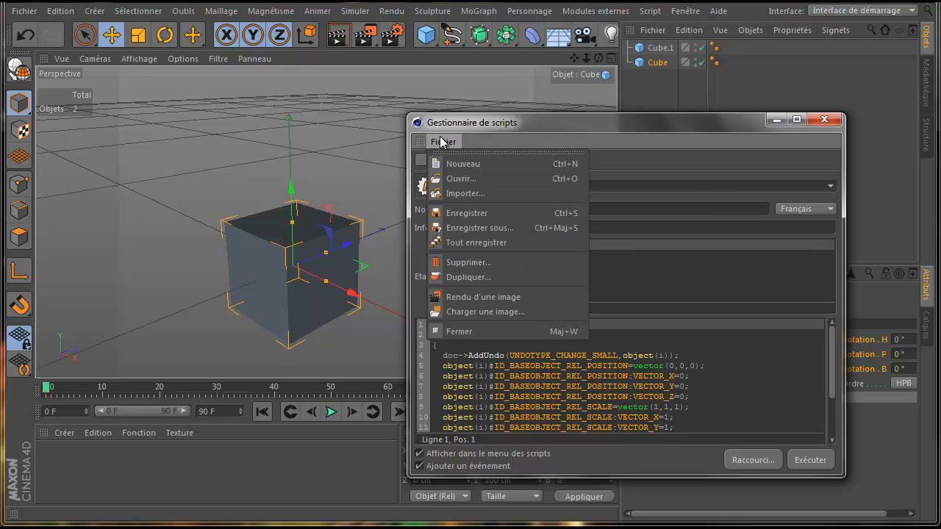
{"action": "left_click", "coordinate": [459, 227]}
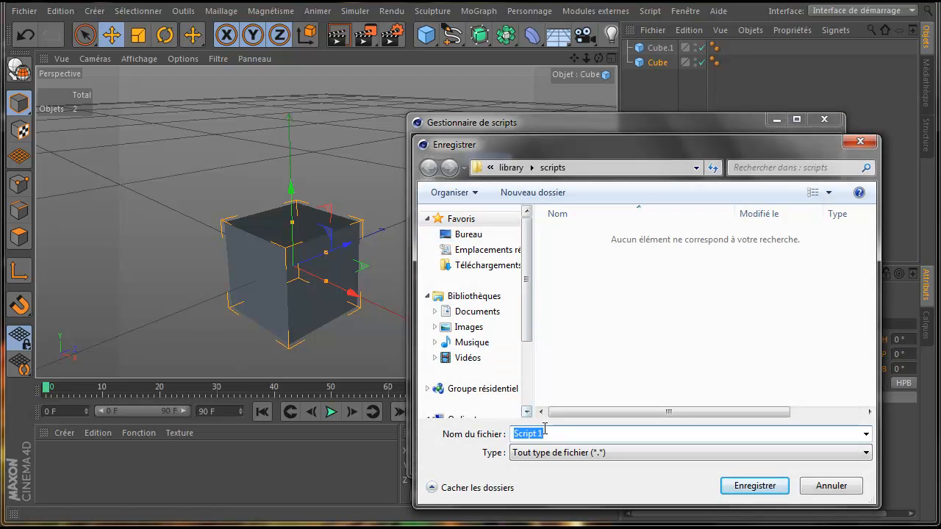
{"action": "type", "text": "P.R"}
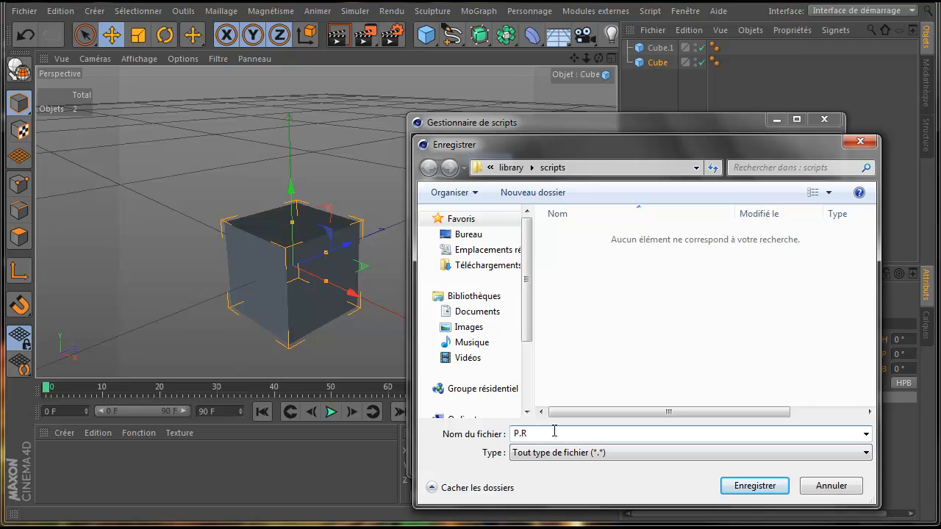
{"action": "left_click", "coordinate": [755, 489]}
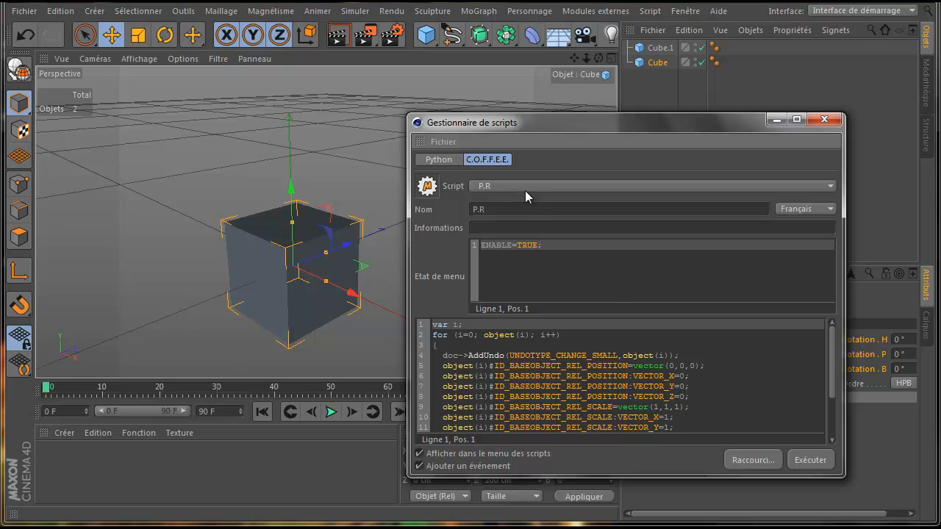
{"action": "left_click", "coordinate": [444, 142]}
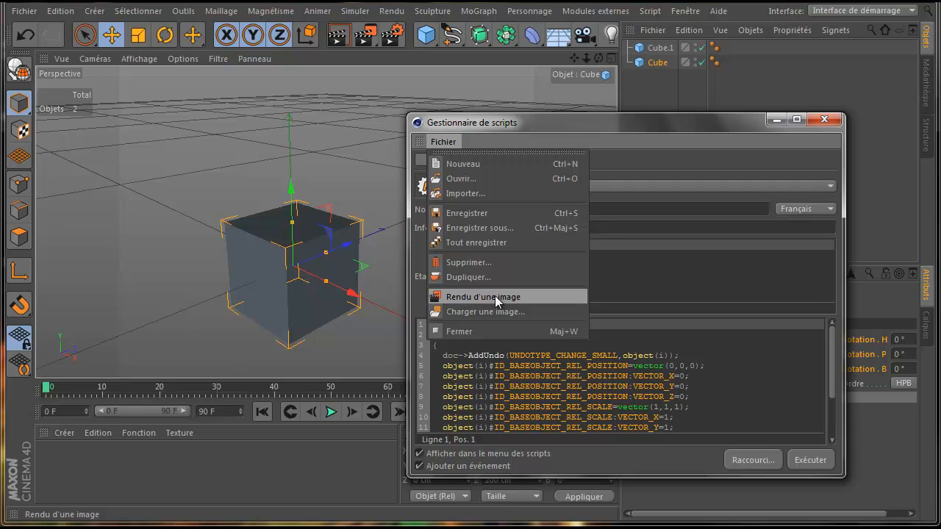
{"action": "left_click", "coordinate": [481, 313]}
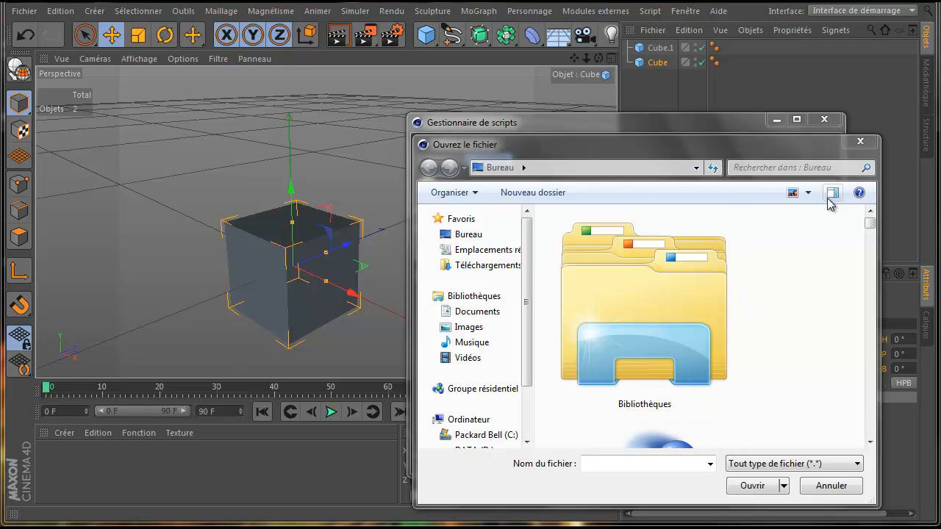
{"action": "left_click", "coordinate": [860, 142]}
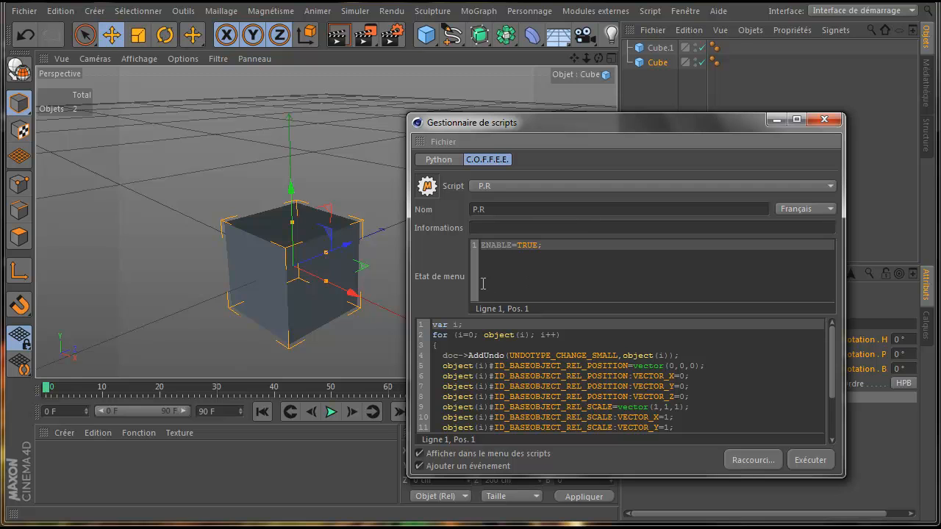
Load an image file from the desktop as the icon of the P.R script
{"action": "left_click", "coordinate": [444, 141]}
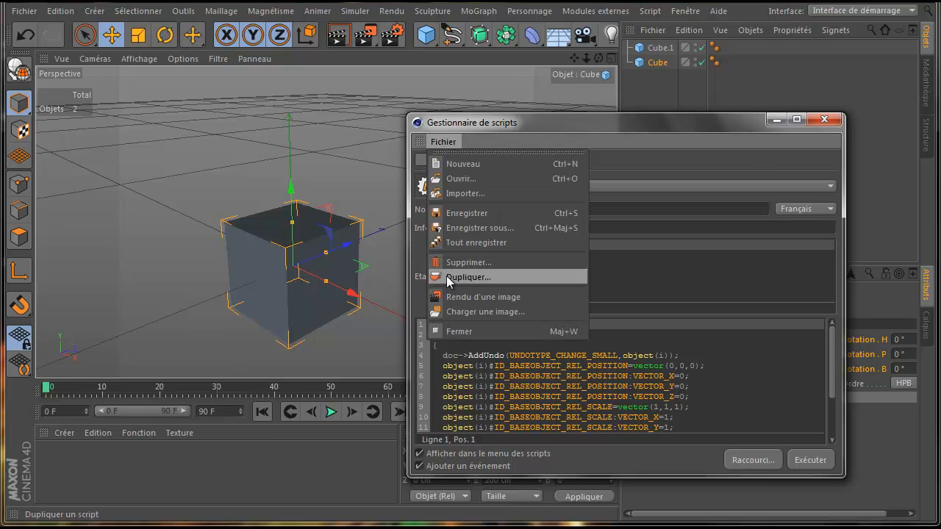
{"action": "left_click", "coordinate": [462, 312]}
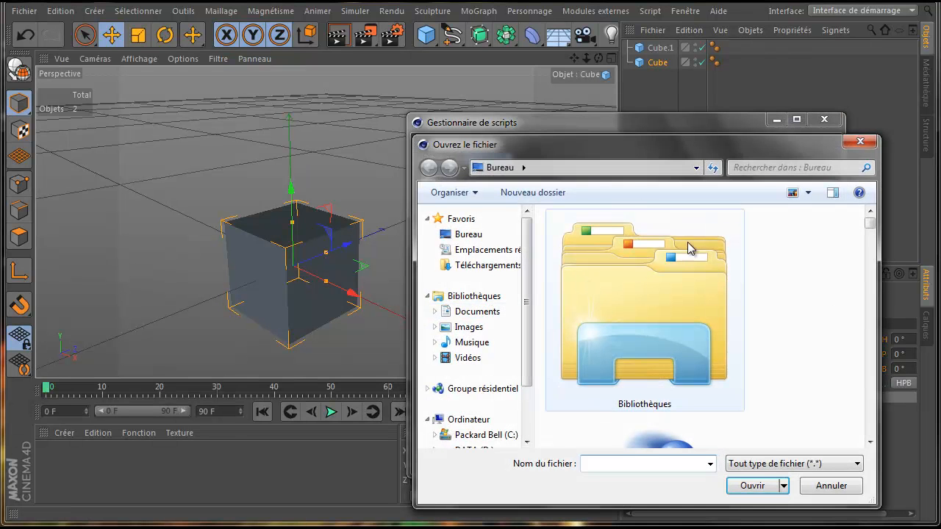
{"action": "left_click_drag", "start_coordinate": [871, 222], "coordinate": [870, 388]}
{"action": "left_click", "coordinate": [642, 280]}
{"action": "double_click", "coordinate": [642, 280]}
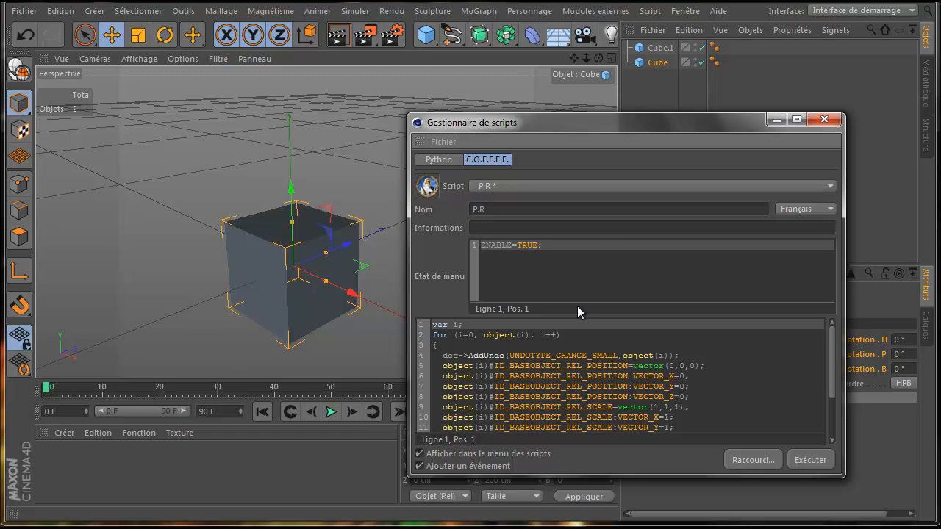
Examine the P.R script's entry and shortcut settings in the command customization window, then close it
{"action": "left_click", "coordinate": [753, 462]}
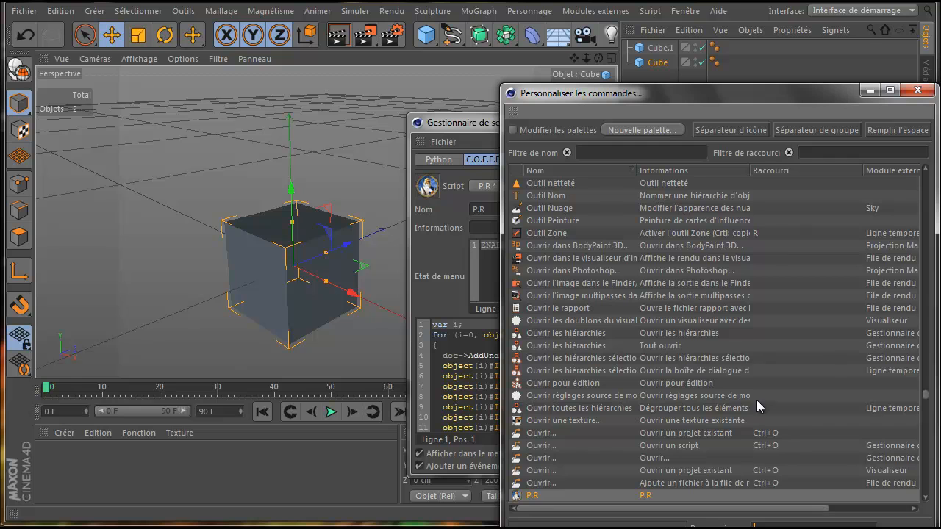
{"action": "left_click_drag", "start_coordinate": [760, 97], "coordinate": [372, 4]}
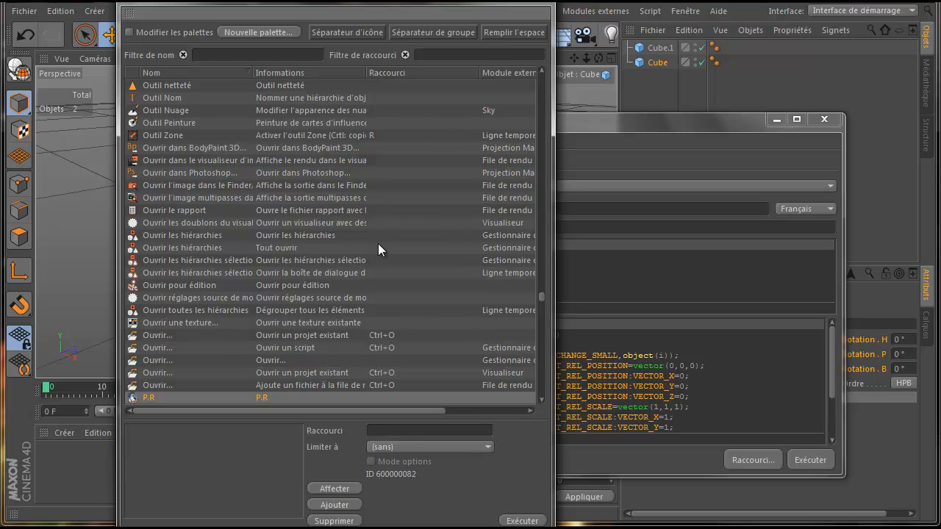
{"action": "scroll", "coordinate": [391, 260], "scroll_direction": "down", "scroll_amount": 5}
{"action": "scroll", "coordinate": [392, 261], "scroll_direction": "up", "scroll_amount": 5}
{"action": "left_click", "coordinate": [535, 4]}
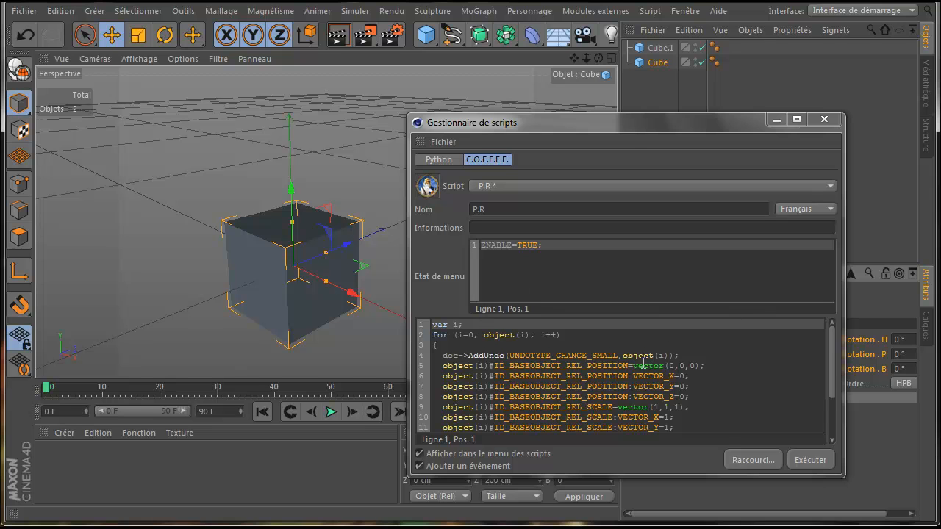
Close the script manager and check the P.R entry among the custom scripts
{"action": "left_click", "coordinate": [808, 462]}
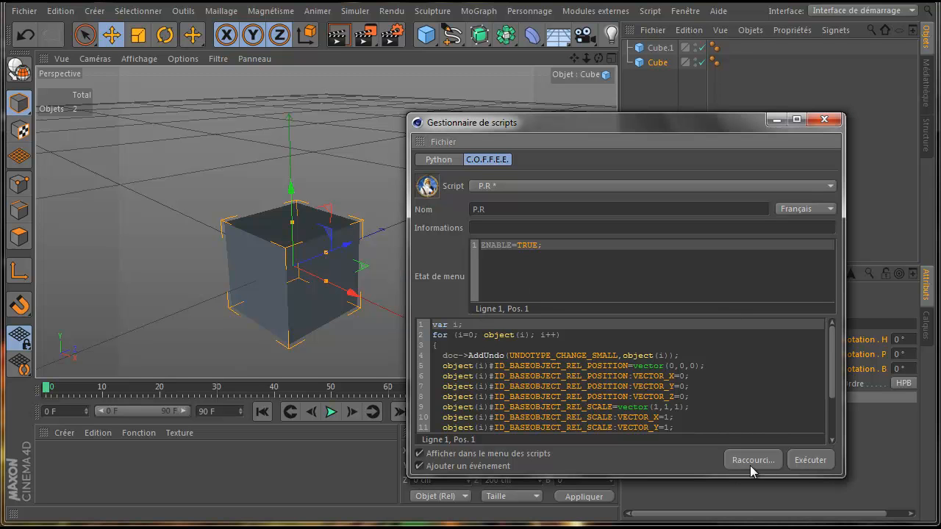
{"action": "left_click", "coordinate": [823, 119]}
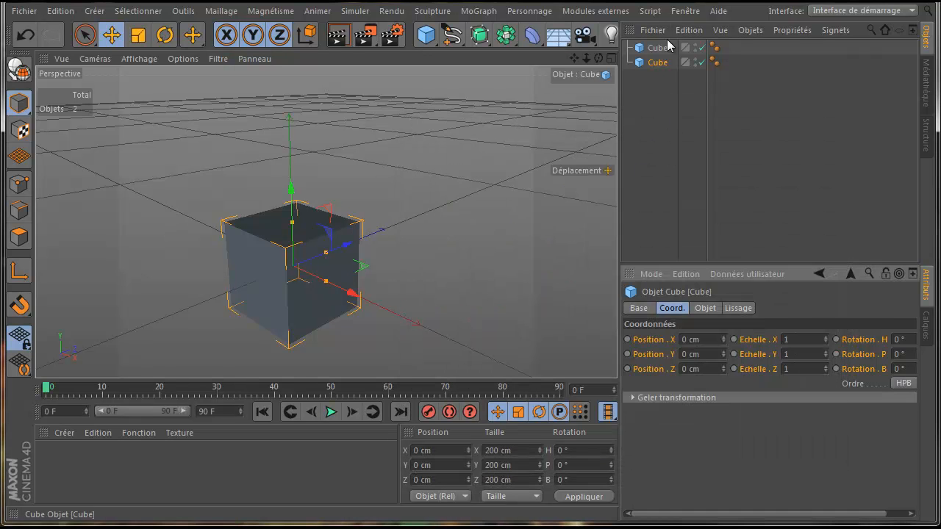
{"action": "left_click", "coordinate": [651, 12]}
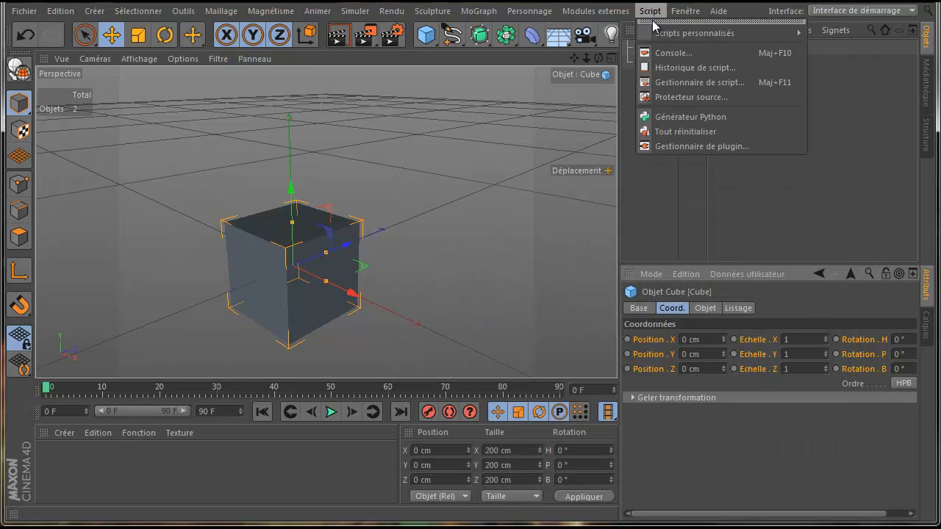
{"action": "mouse_move", "coordinate": [660, 33]}
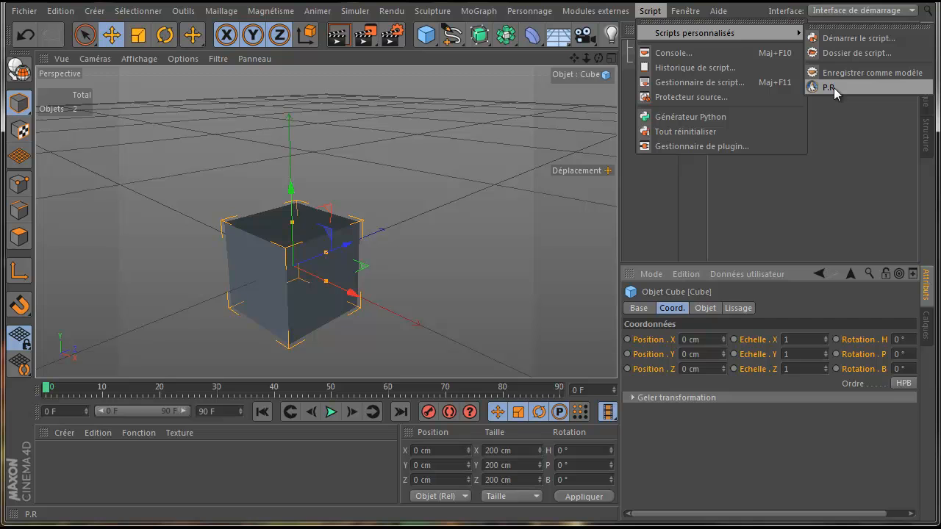
Enable palette editing, filter the commands by "P." and add the P.R script to the main palette between the camera and light tools
{"action": "left_click", "coordinate": [682, 11]}
{"action": "left_click", "coordinate": [682, 11]}
{"action": "mouse_move", "coordinate": [706, 33]}
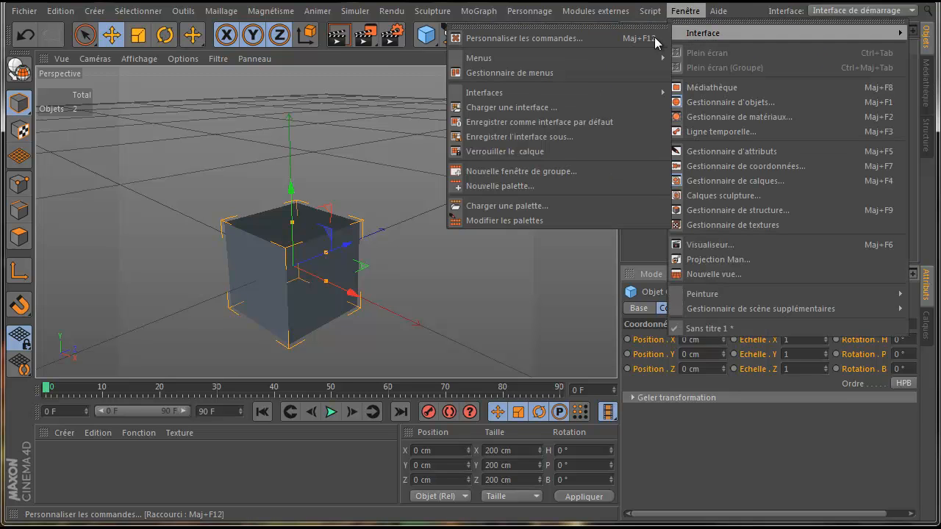
{"action": "left_click", "coordinate": [587, 40]}
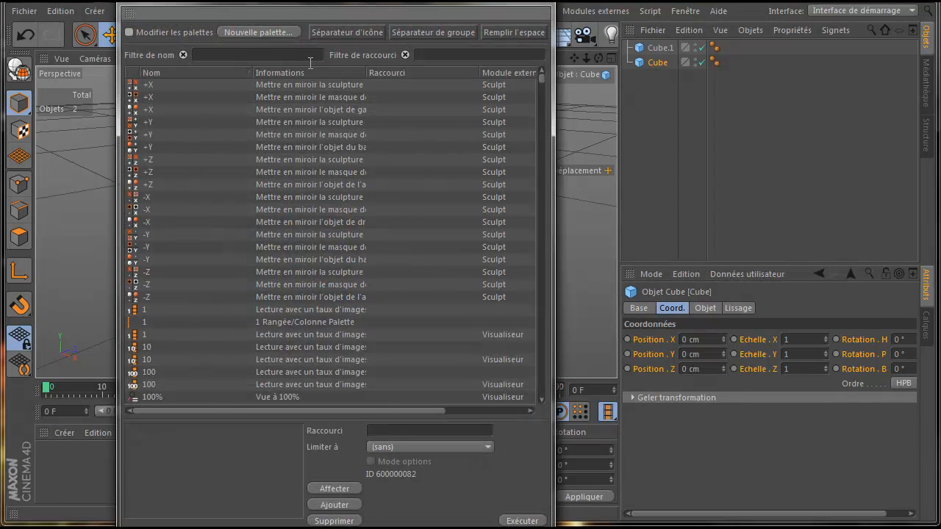
{"action": "left_click", "coordinate": [131, 34]}
{"action": "left_click", "coordinate": [218, 58]}
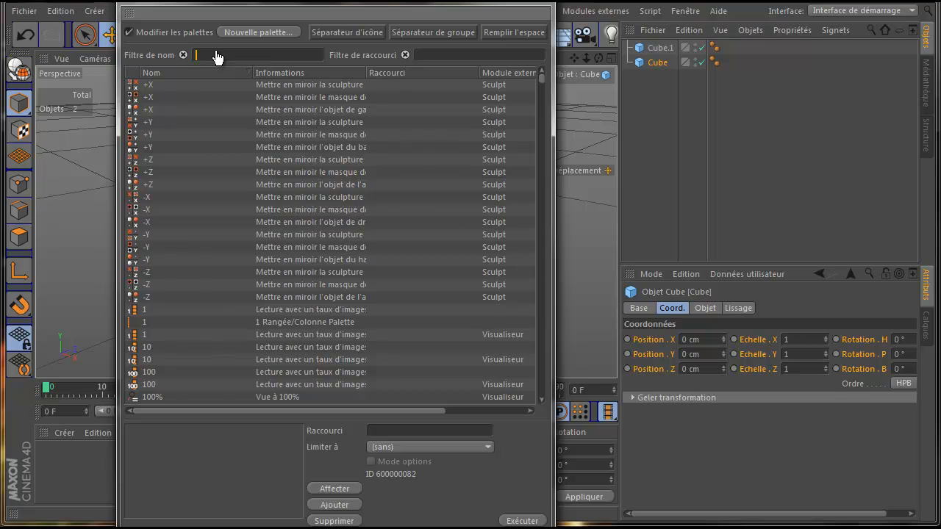
{"action": "type", "text": "P."}
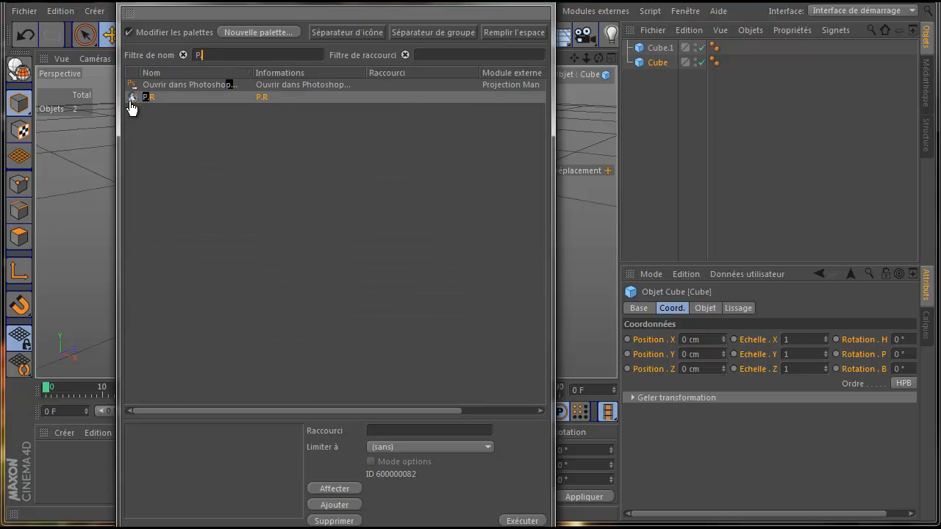
{"action": "left_click_drag", "start_coordinate": [130, 102], "coordinate": [603, 32]}
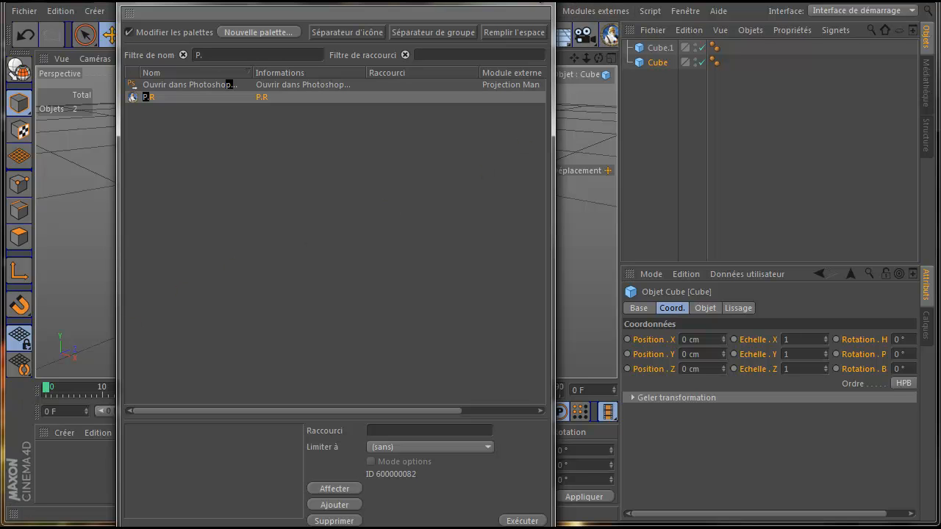
{"action": "left_click", "coordinate": [545, 12]}
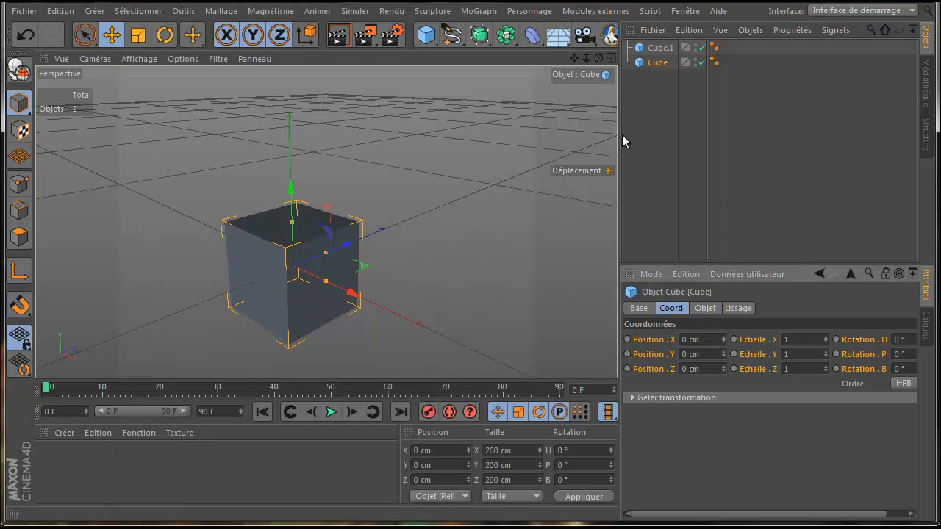
Widen the viewport area and reorder the main palette so the light tool comes before the P.R script icon
{"action": "left_click_drag", "start_coordinate": [622, 137], "coordinate": [739, 135]}
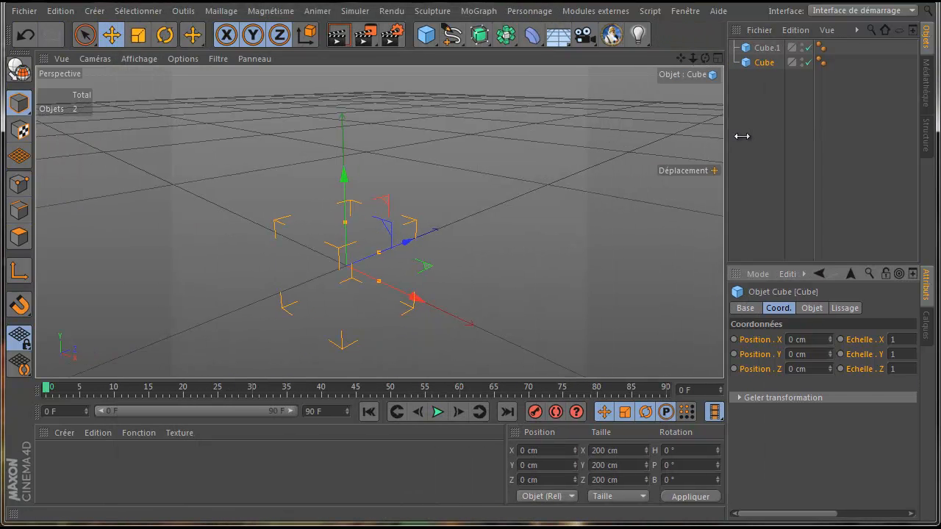
{"action": "left_click", "coordinate": [681, 12]}
{"action": "mouse_move", "coordinate": [691, 31]}
{"action": "left_click", "coordinate": [592, 36]}
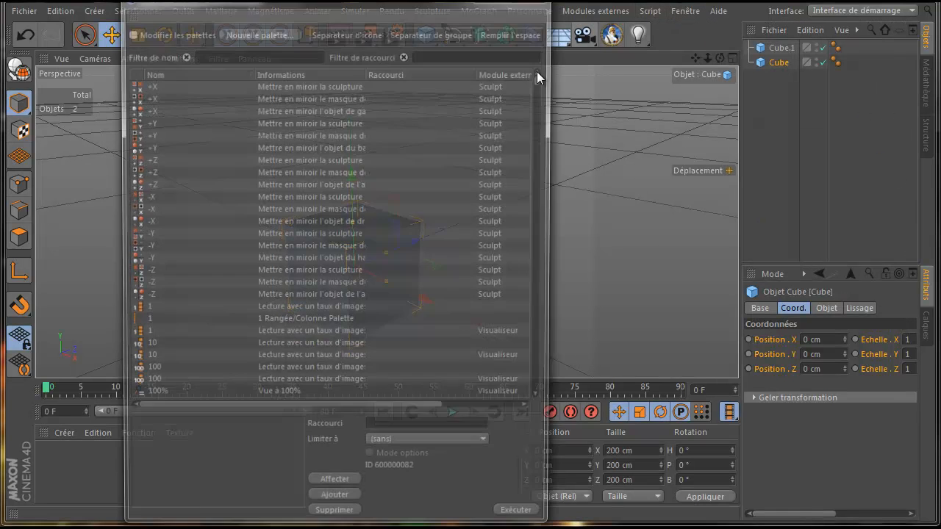
{"action": "left_click", "coordinate": [161, 35]}
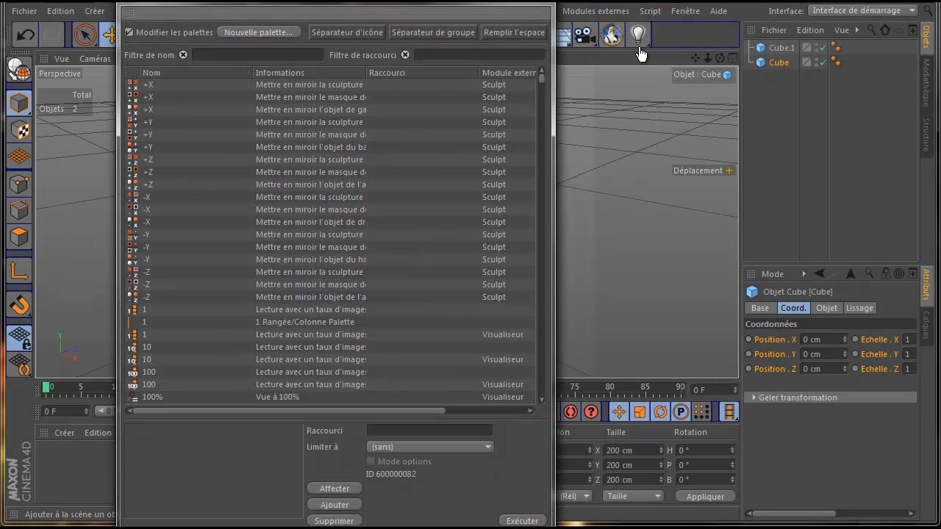
{"action": "left_click_drag", "start_coordinate": [658, 36], "coordinate": [609, 35]}
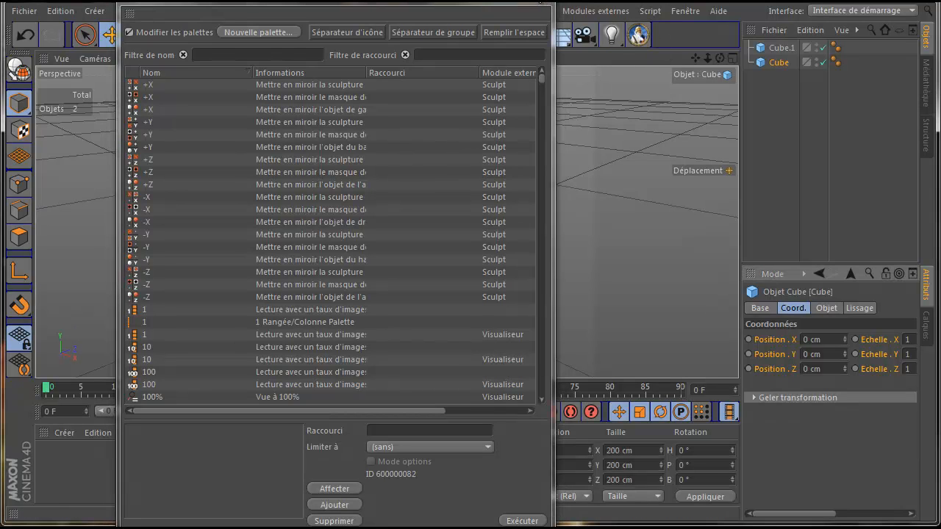
{"action": "left_click", "coordinate": [539, 2]}
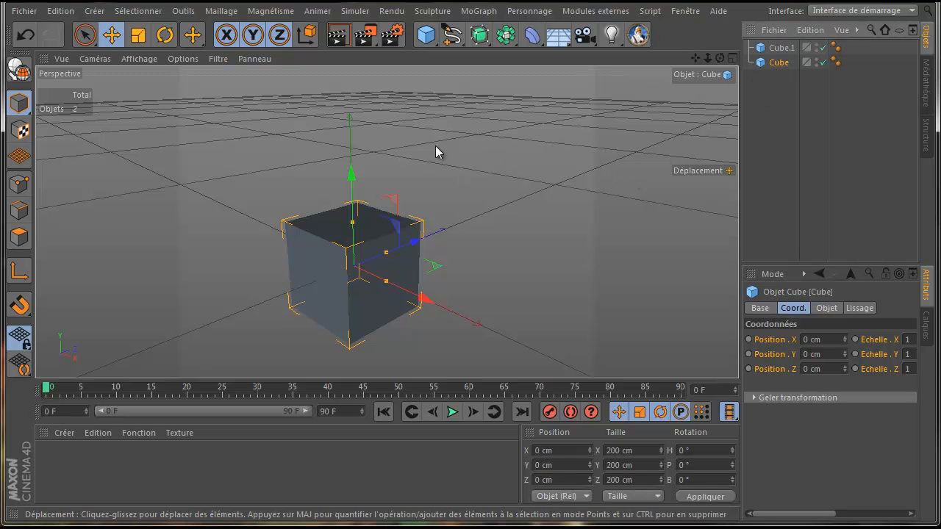
Move the Cube to about 329 cm in Y and 1066 cm in Z, rotate it freely, and reset it with the P.R script
{"action": "mouse_move", "coordinate": [351, 177]}
{"action": "left_mouse_down"}
{"action": "mouse_move", "coordinate": [470, 283]}
{"action": "mouse_move", "coordinate": [360, 189]}
{"action": "left_mouse_up"}
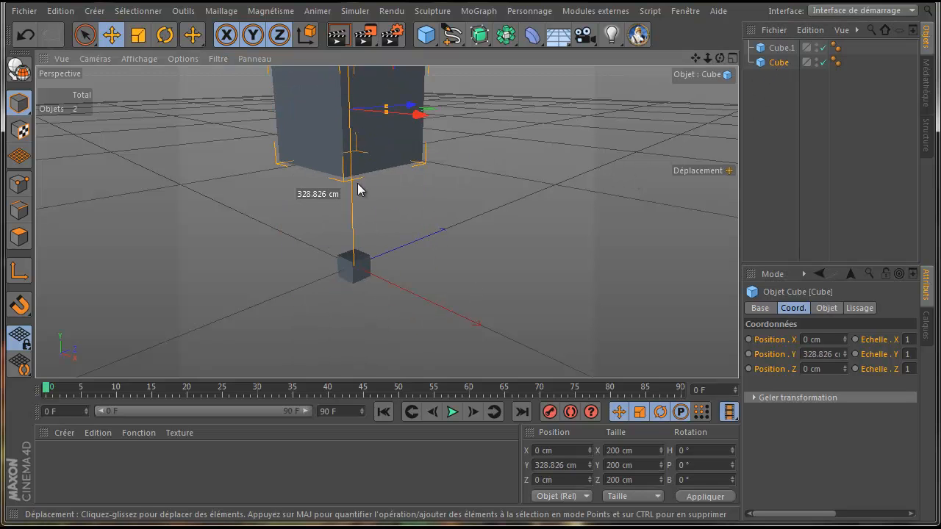
{"action": "left_click_drag", "start_coordinate": [413, 110], "coordinate": [614, 99]}
{"action": "left_click", "coordinate": [163, 36]}
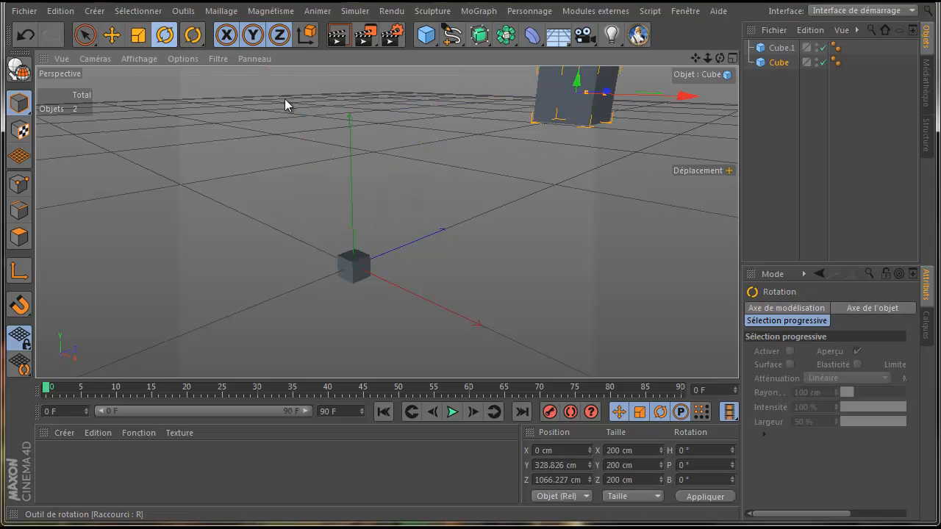
{"action": "left_click_drag", "start_coordinate": [648, 152], "coordinate": [645, 112]}
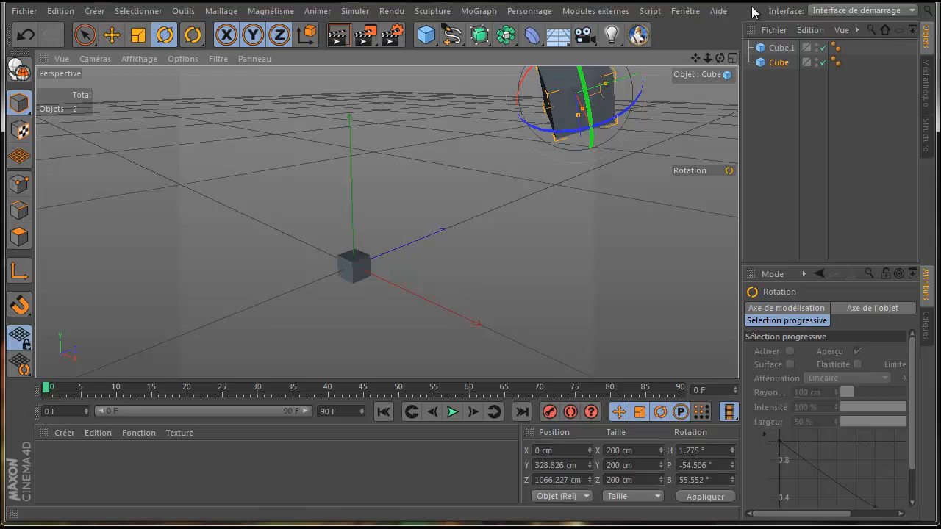
{"action": "left_click_drag", "start_coordinate": [527, 104], "coordinate": [480, 256]}
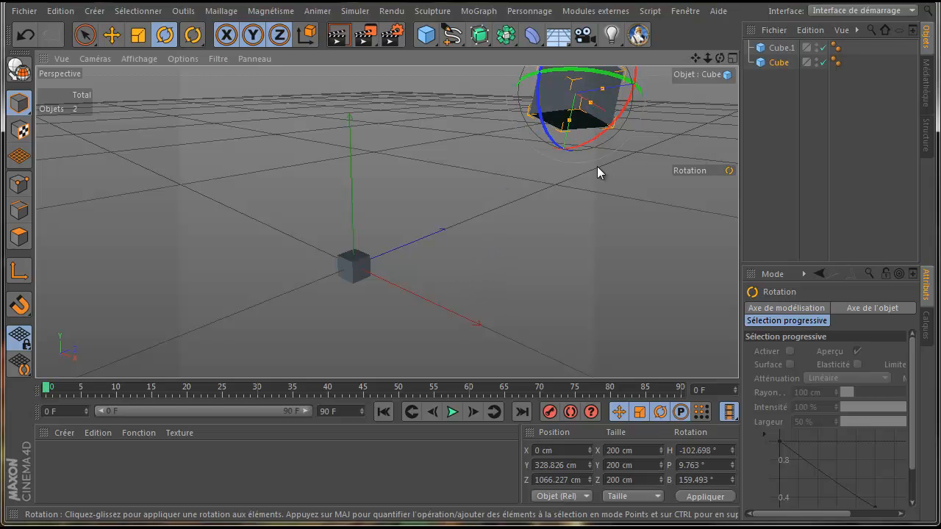
{"action": "left_click", "coordinate": [638, 35]}
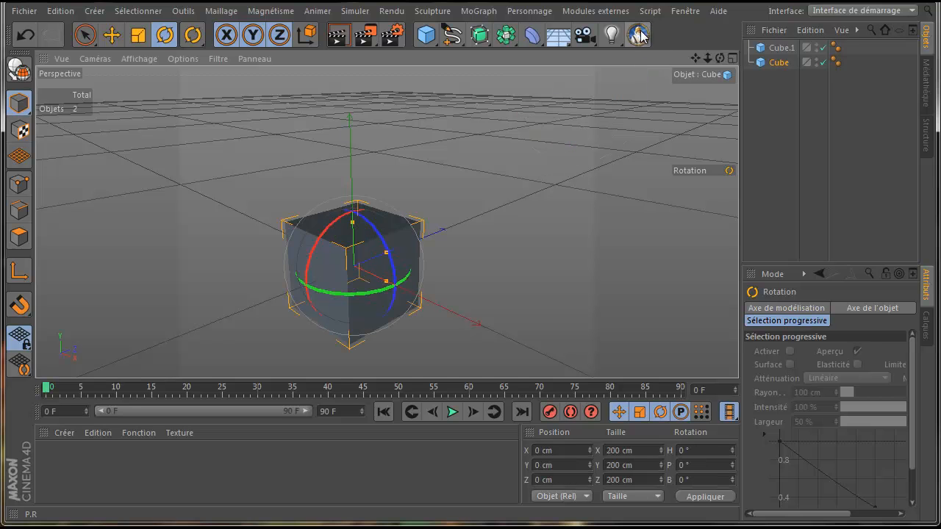
Move the Cube to about 354 cm in Y and 319 cm in Z, and make Cube.1 its child
{"action": "left_click", "coordinate": [112, 36]}
{"action": "left_click_drag", "start_coordinate": [352, 188], "coordinate": [364, 48]}
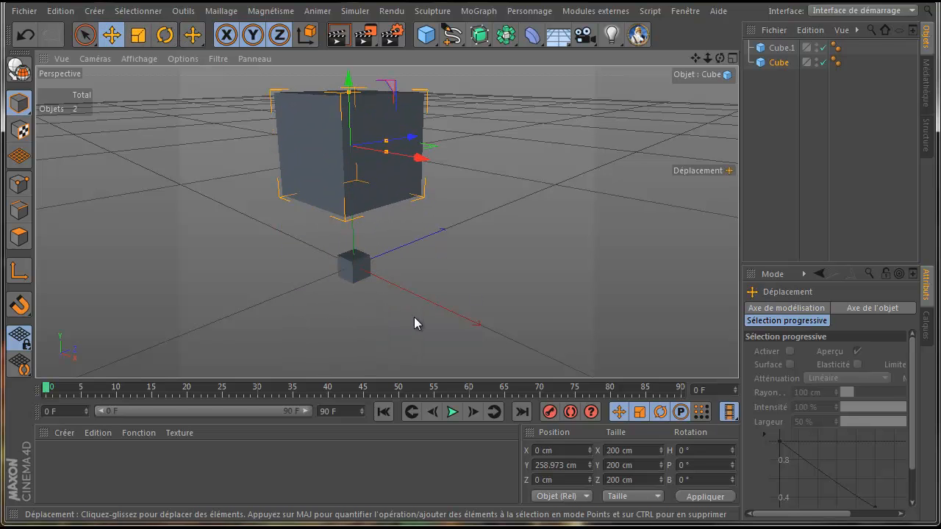
{"action": "left_click_drag", "start_coordinate": [695, 58], "coordinate": [471, 294]}
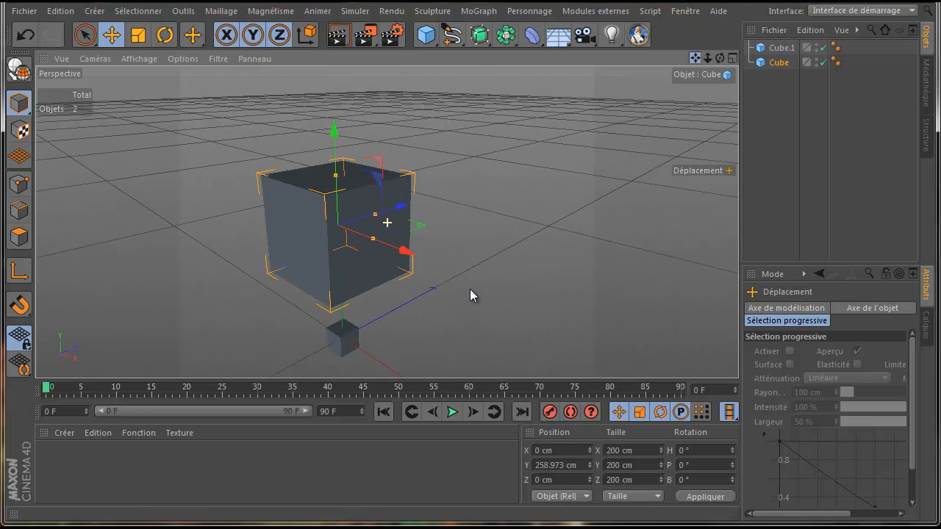
{"action": "left_click_drag", "start_coordinate": [336, 130], "coordinate": [337, 82]}
{"action": "left_click_drag", "start_coordinate": [382, 168], "coordinate": [496, 158]}
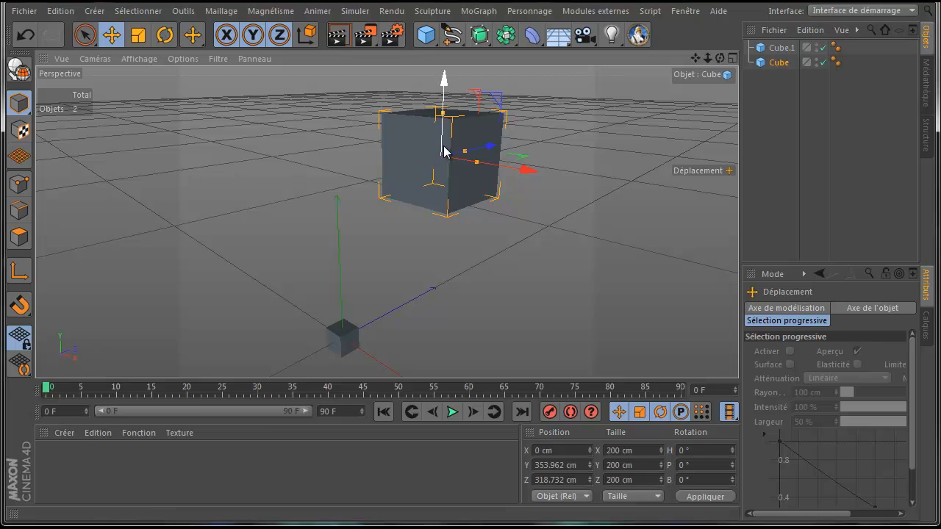
{"action": "left_click", "coordinate": [781, 48]}
{"action": "left_click_drag", "start_coordinate": [780, 50], "coordinate": [787, 66]}
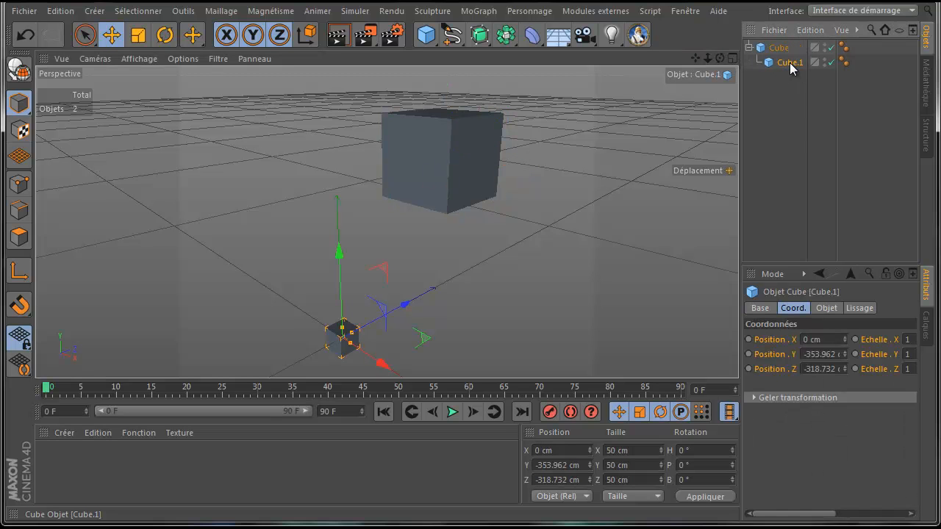
Try the P.R script on the parent Cube and undo the reset
{"action": "left_click", "coordinate": [778, 47]}
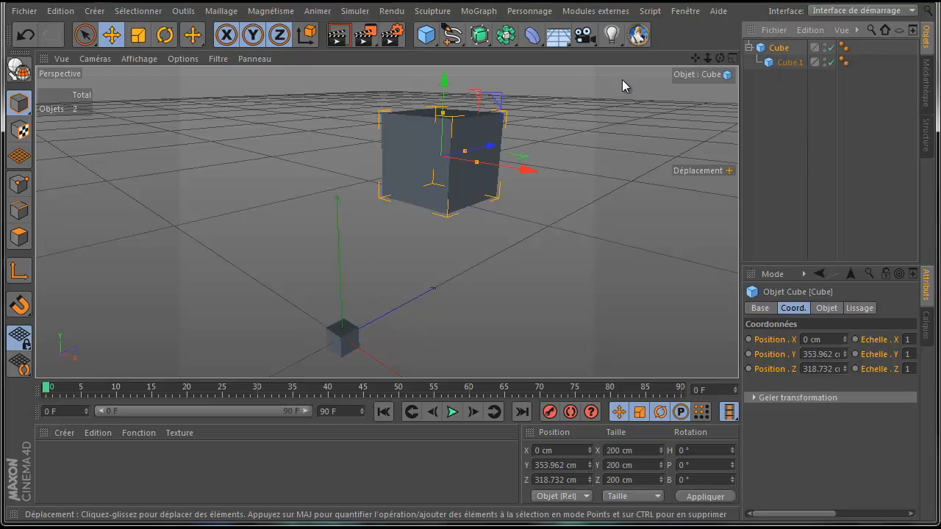
{"action": "left_click", "coordinate": [638, 35]}
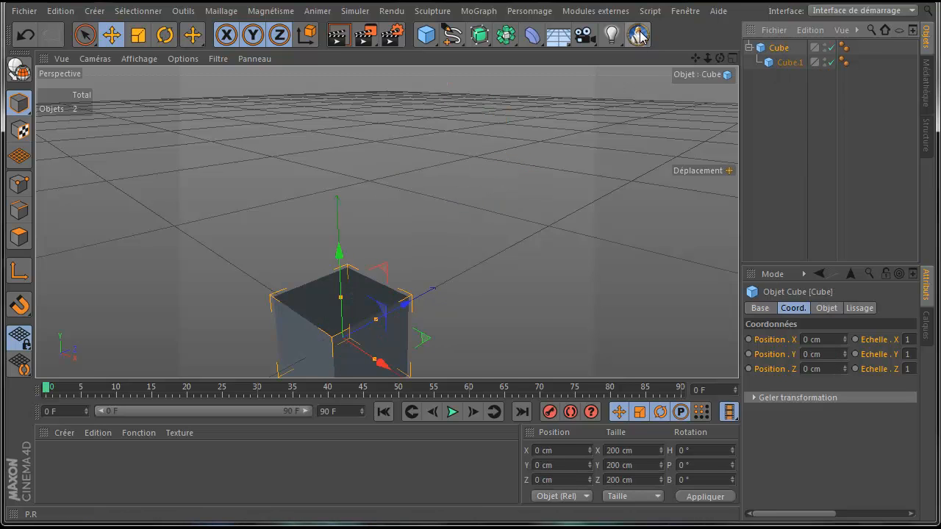
{"action": "left_click", "coordinate": [25, 35]}
Reset the child Cube.1 onto its parent with the P.R script, inspect it from another angle, and delete the Cube hierarchy
{"action": "left_click", "coordinate": [770, 62]}
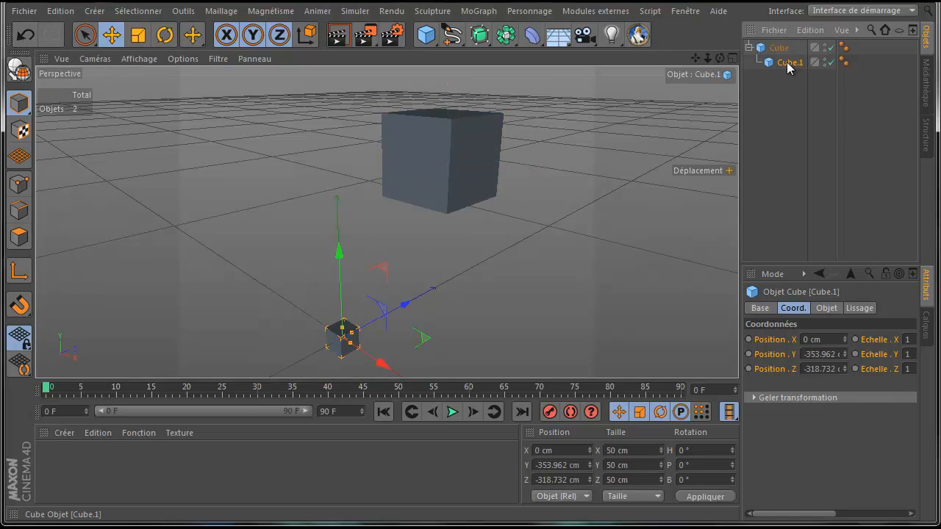
{"action": "left_click", "coordinate": [639, 35]}
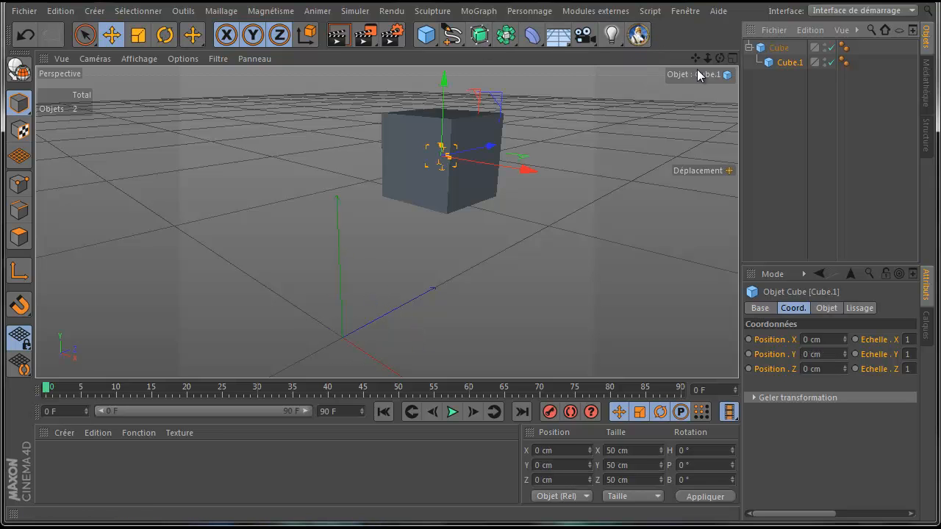
{"action": "left_click_drag", "start_coordinate": [722, 58], "coordinate": [473, 289]}
{"action": "left_click_drag", "start_coordinate": [472, 289], "coordinate": [478, 285], "text": "alt"}
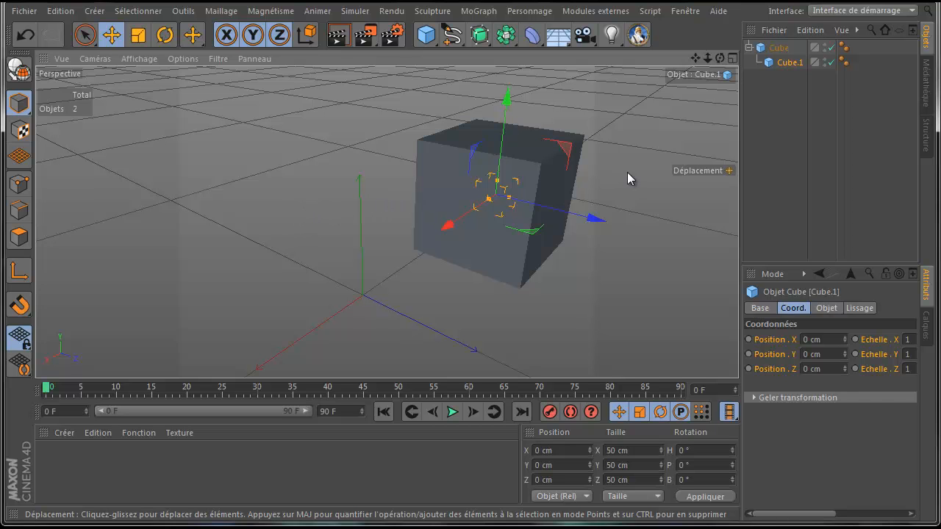
{"action": "left_click", "coordinate": [778, 48]}
{"action": "key", "text": "Delete"}
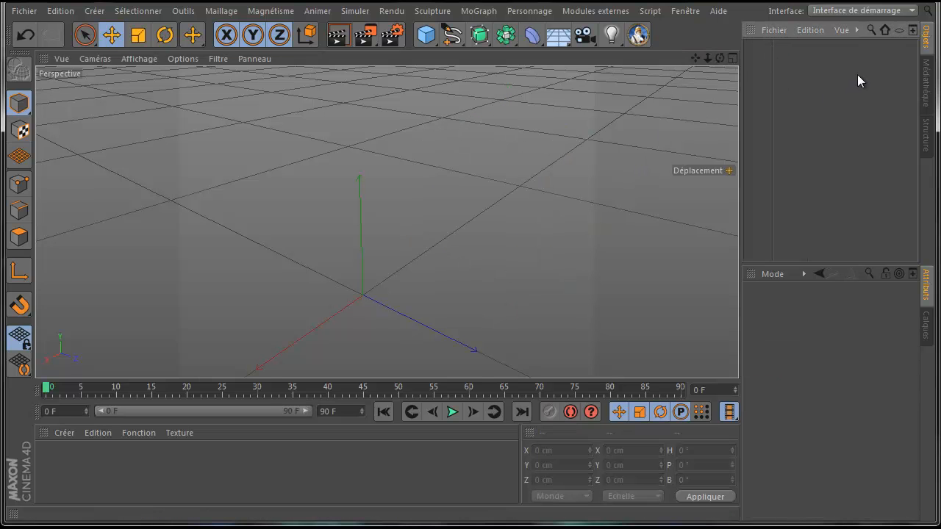
{"action": "left_click", "coordinate": [873, 11]}
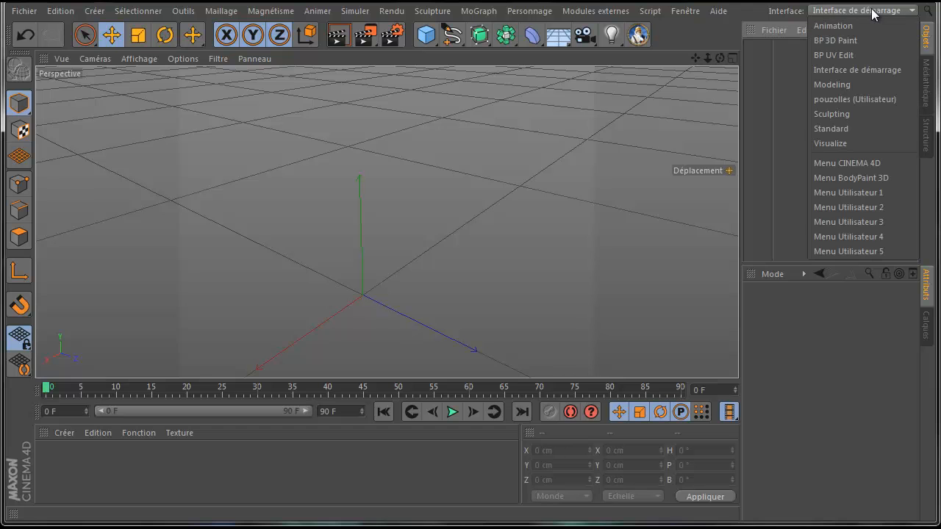
{"action": "left_click", "coordinate": [874, 11]}
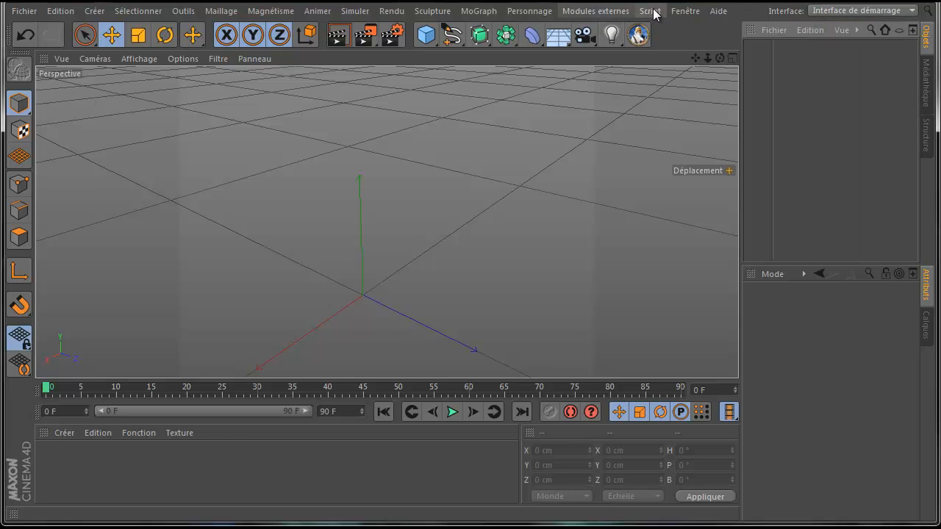
{"action": "left_click", "coordinate": [685, 11]}
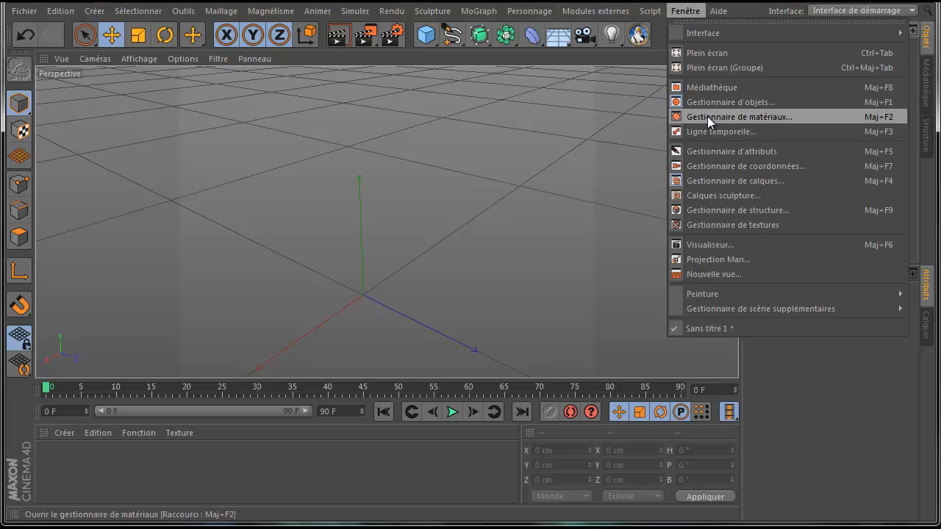
{"action": "mouse_move", "coordinate": [709, 32]}
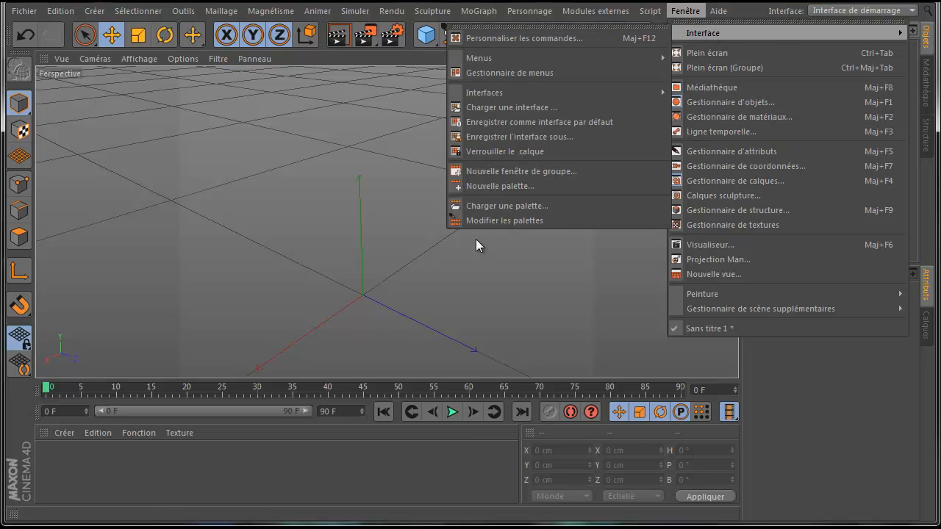
{"action": "left_click", "coordinate": [466, 273]}
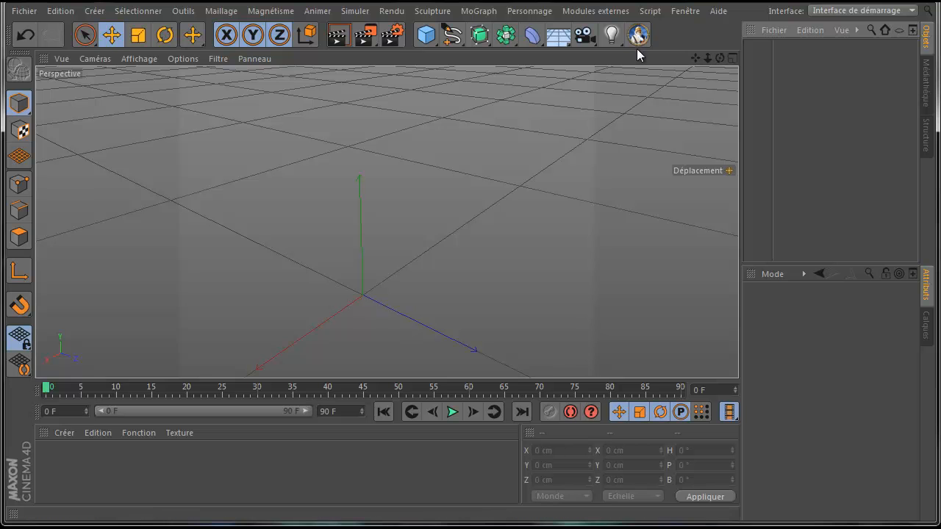
Switch the interface layout to pouzolles (Utilisateur) and look over its external plugins and script commands
{"action": "left_click", "coordinate": [836, 12]}
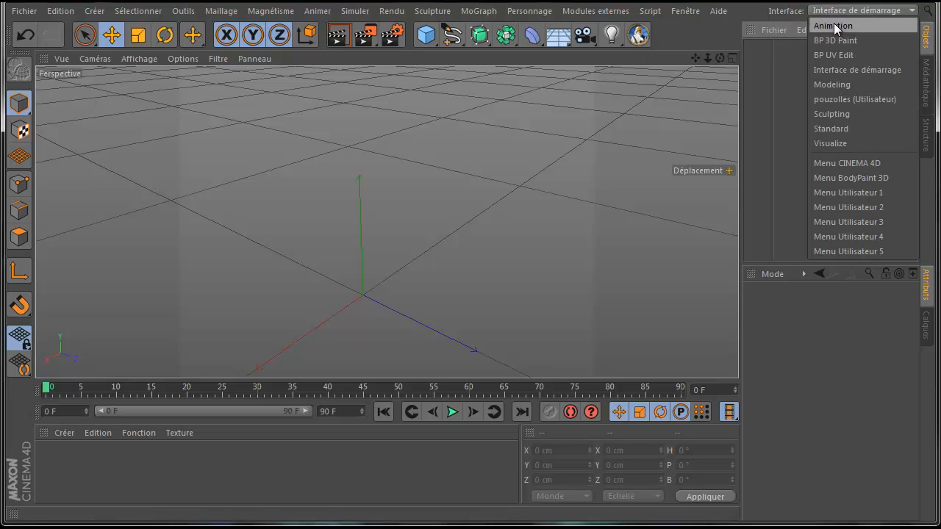
{"action": "left_click", "coordinate": [844, 98]}
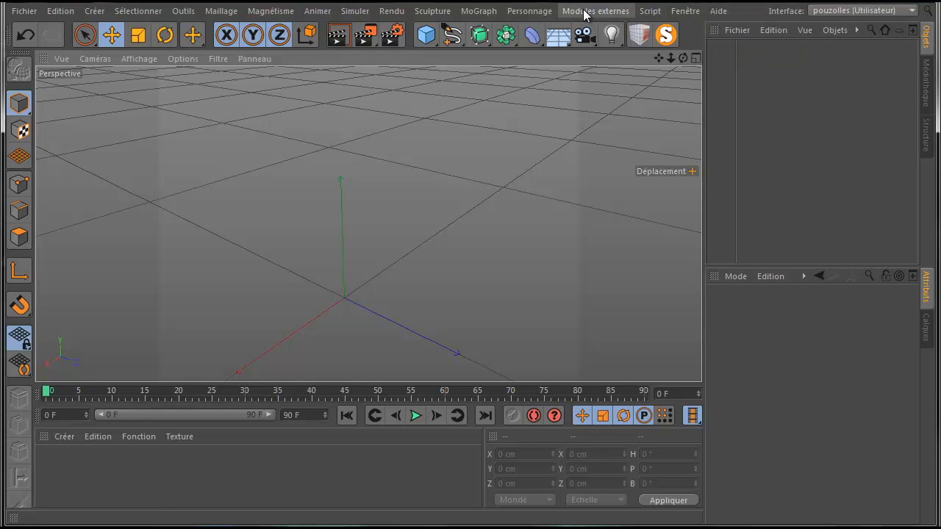
{"action": "left_click", "coordinate": [590, 10]}
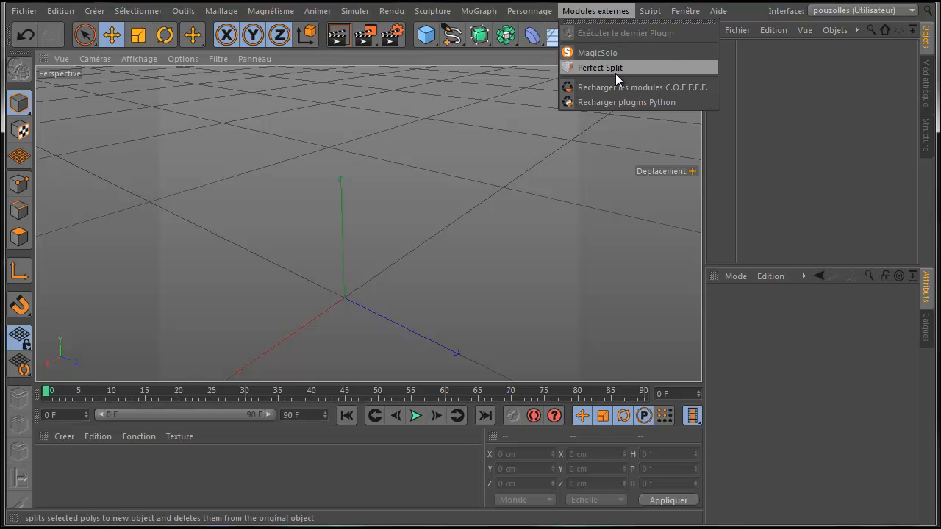
{"action": "mouse_move", "coordinate": [651, 15]}
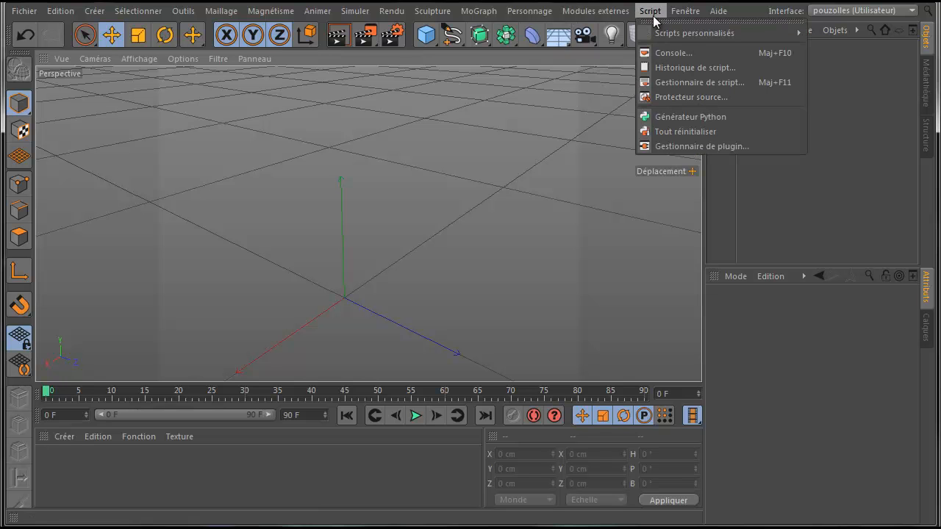
{"action": "mouse_move", "coordinate": [662, 33]}
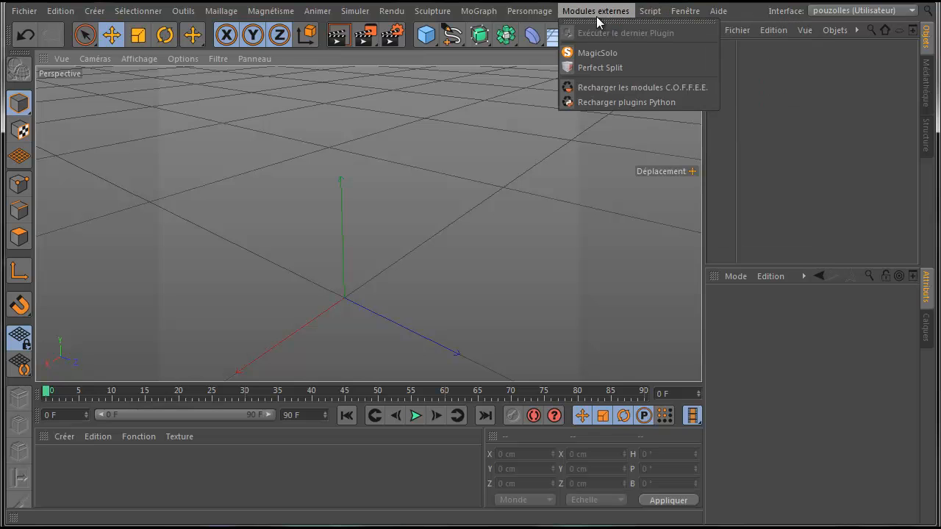
Filter the commands by "P.", enable palette editing, and add the P.R script after the MagicSolo icon in the main palette
{"action": "mouse_move", "coordinate": [682, 13]}
{"action": "mouse_move", "coordinate": [751, 34]}
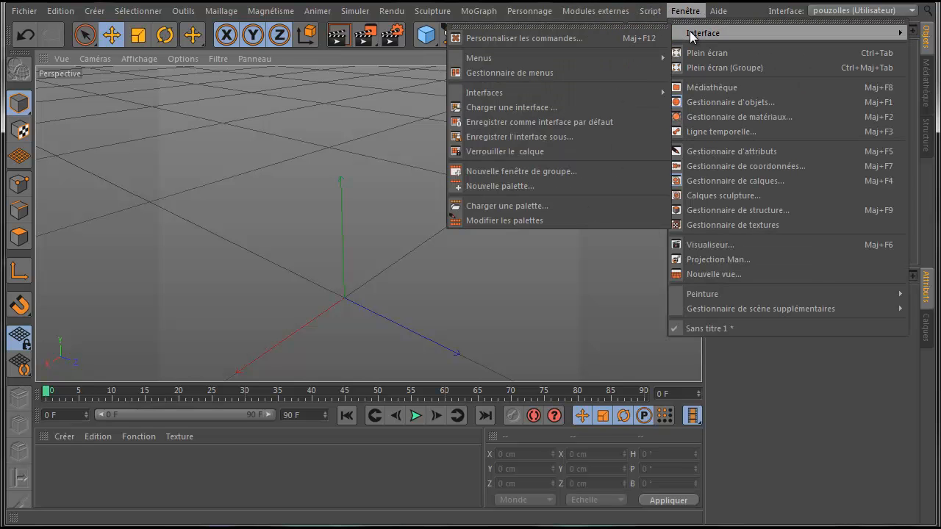
{"action": "left_click", "coordinate": [581, 38]}
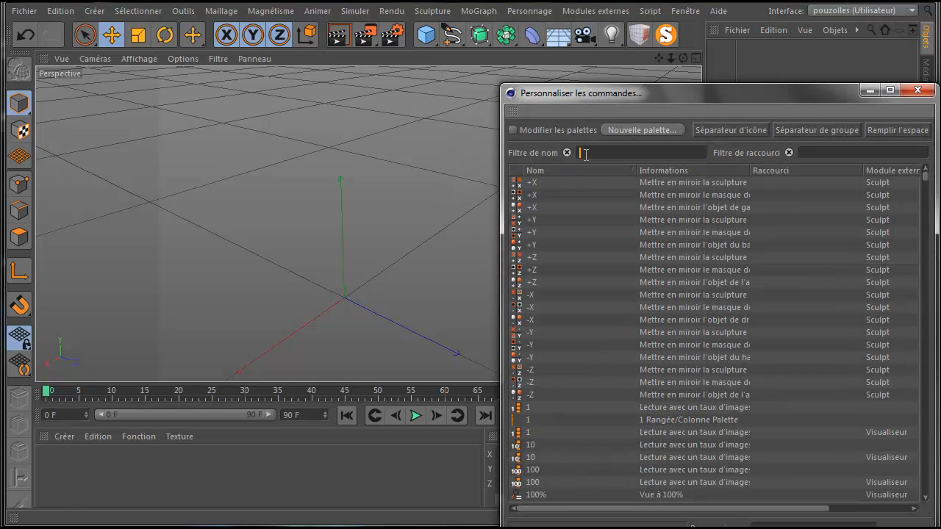
{"action": "type", "text": "P."}
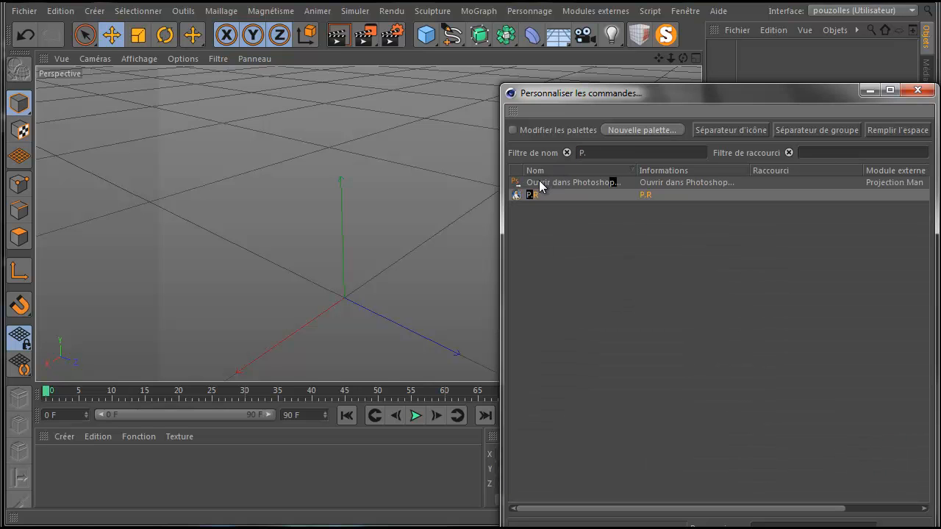
{"action": "left_click", "coordinate": [515, 129]}
{"action": "left_click_drag", "start_coordinate": [518, 195], "coordinate": [690, 44]}
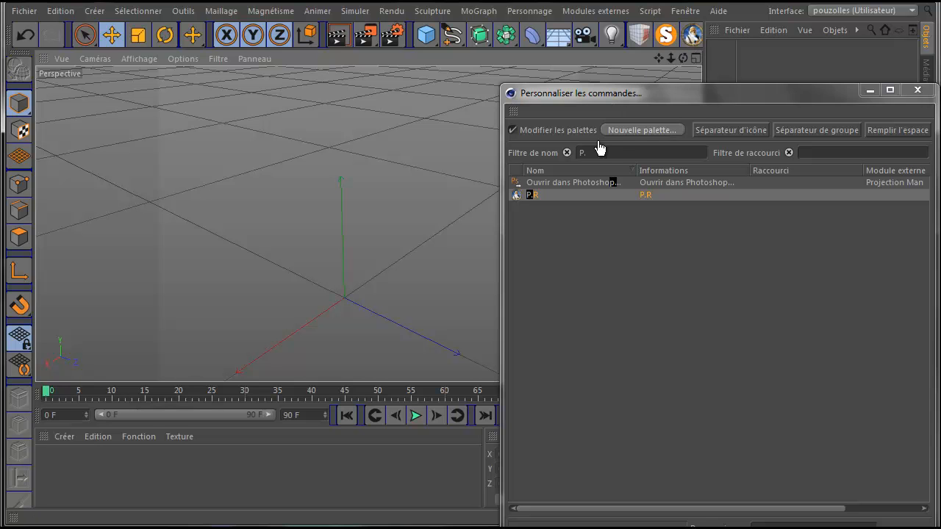
{"action": "left_click", "coordinate": [918, 89]}
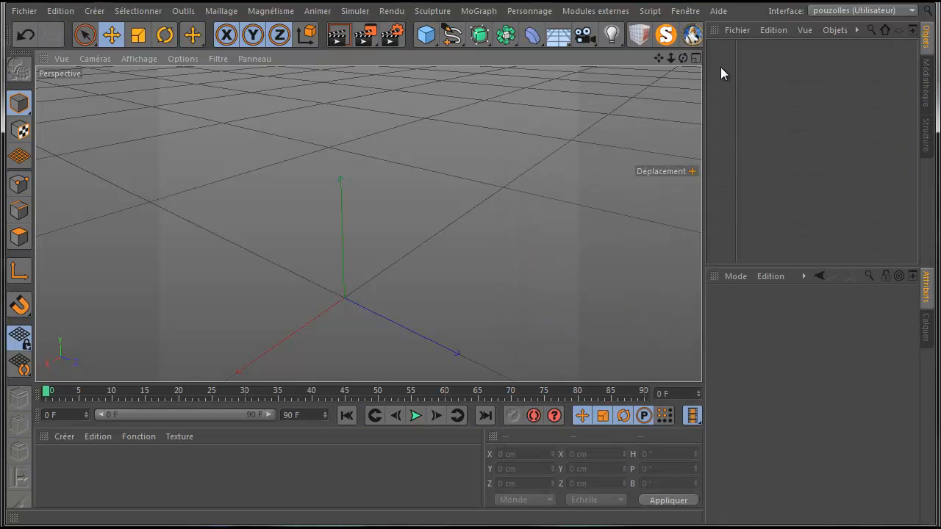
{"action": "left_click", "coordinate": [682, 11]}
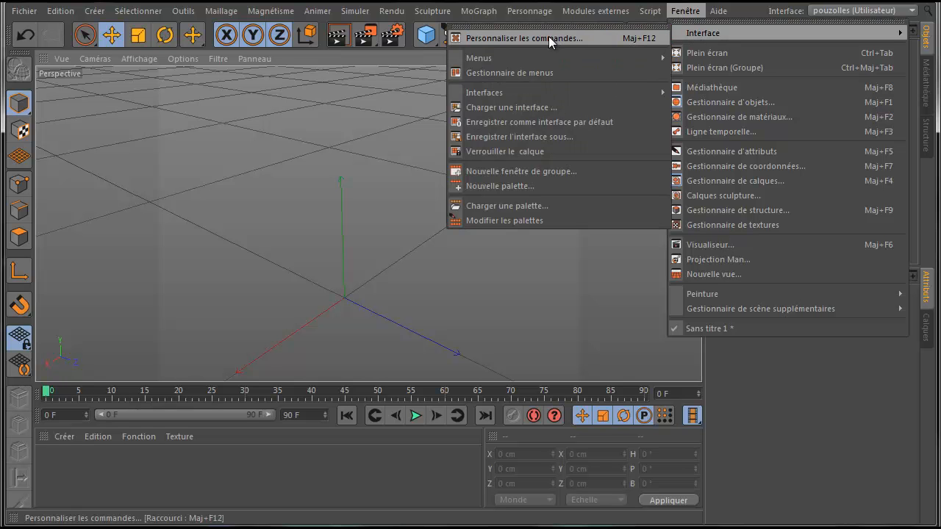
{"action": "left_click", "coordinate": [557, 38]}
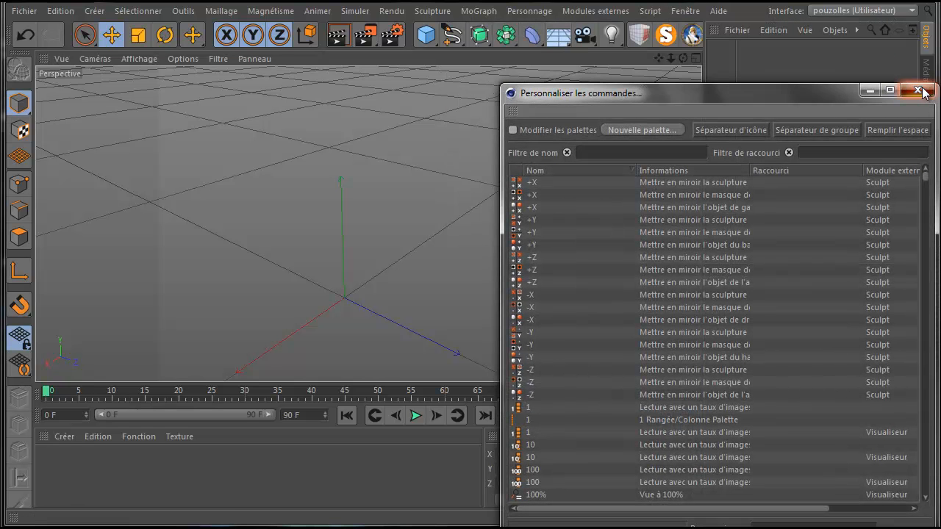
{"action": "left_click", "coordinate": [926, 89]}
Save the customised interface layout as pouzolles in the layout folder, replacing the existing pouzolles.l4d file
{"action": "left_click", "coordinate": [683, 12]}
{"action": "mouse_move", "coordinate": [691, 33]}
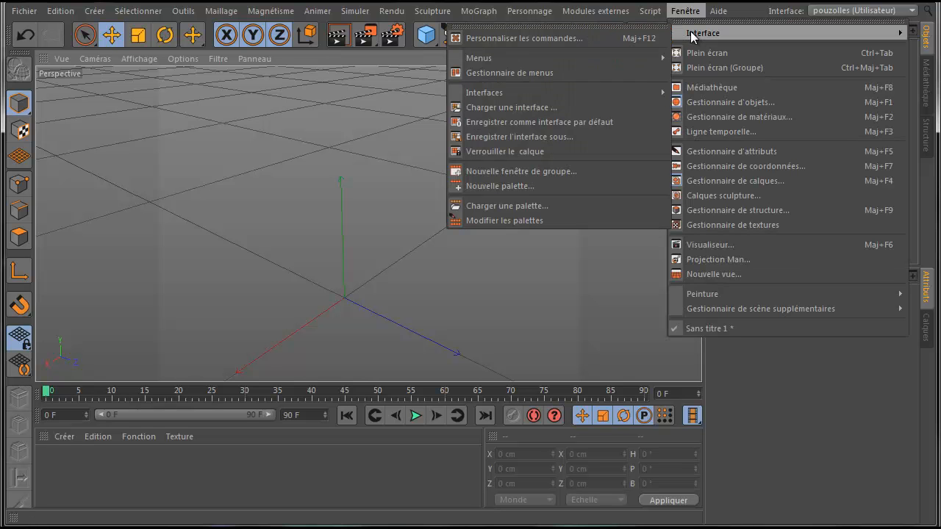
{"action": "left_click", "coordinate": [496, 138]}
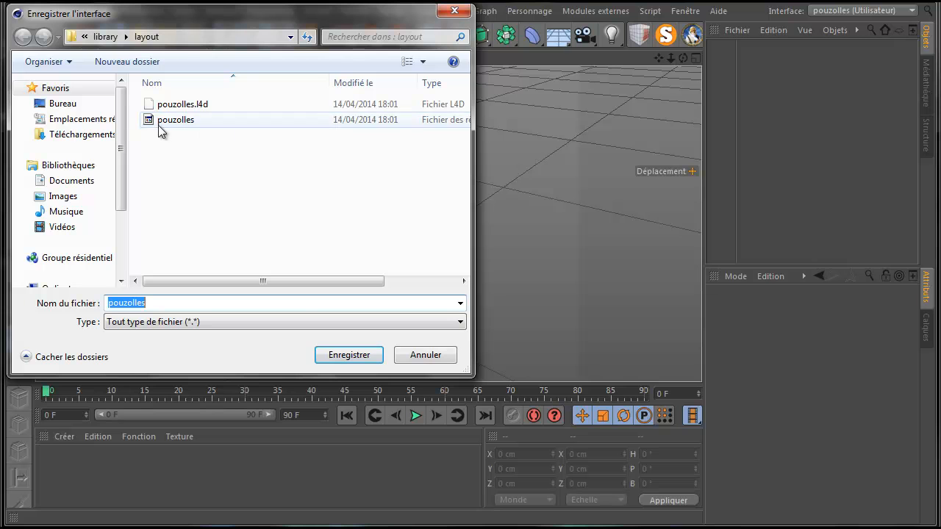
{"action": "left_click", "coordinate": [356, 356]}
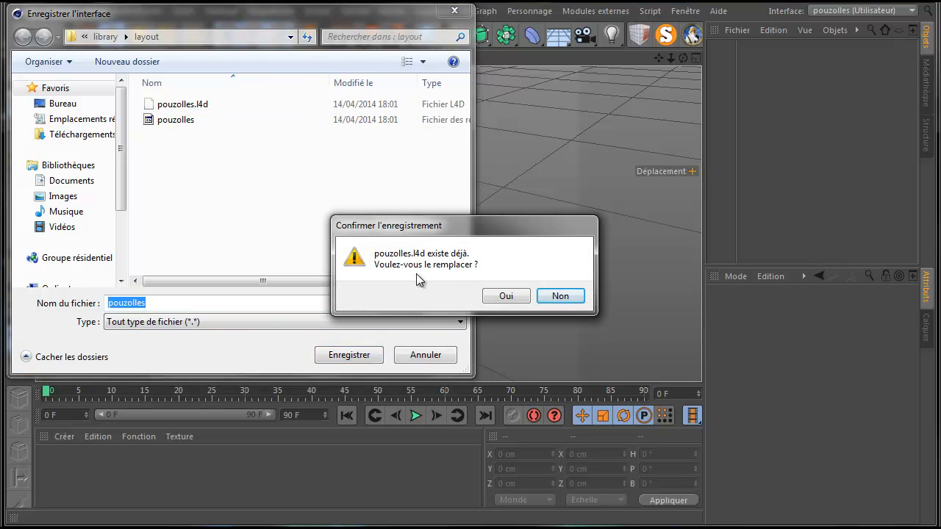
{"action": "left_click", "coordinate": [506, 297]}
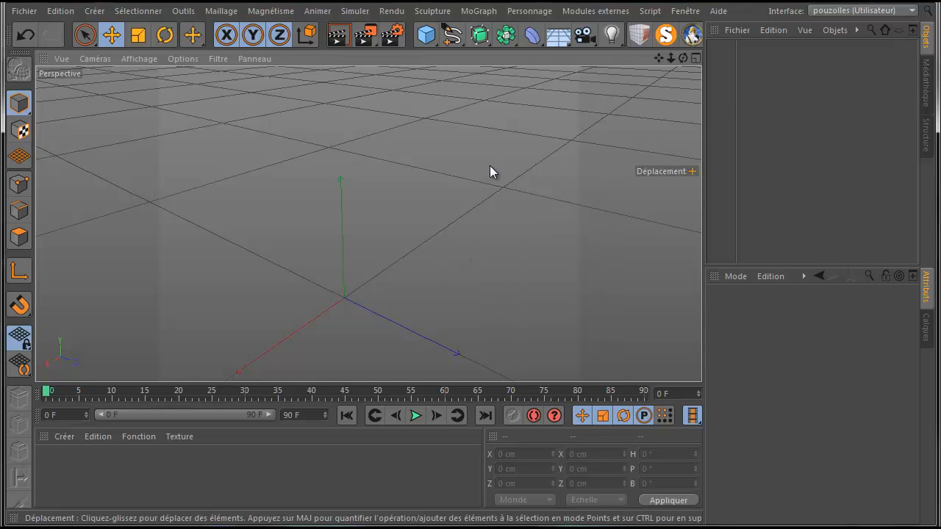
Add a cube to the scene and select its Position, Echelle and Rotation coordinate parameters
{"action": "left_click", "coordinate": [430, 35]}
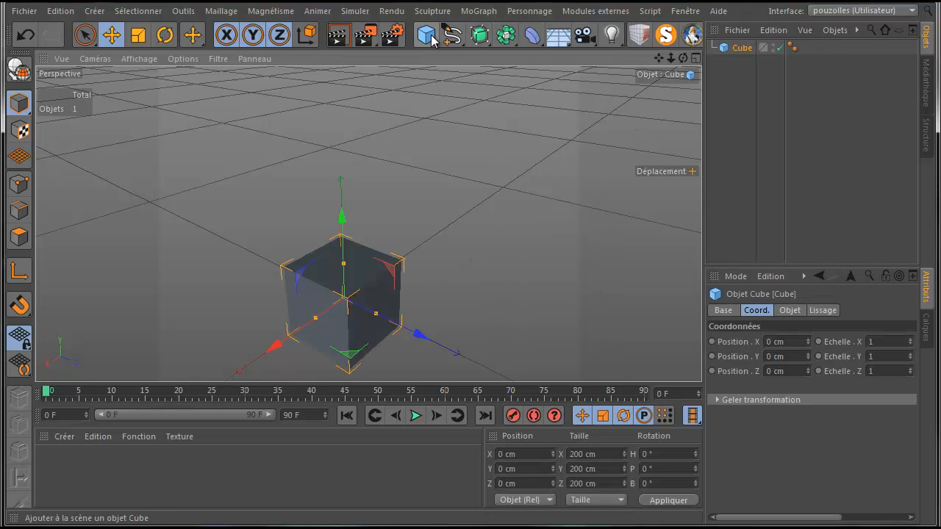
{"action": "left_click", "coordinate": [743, 343]}
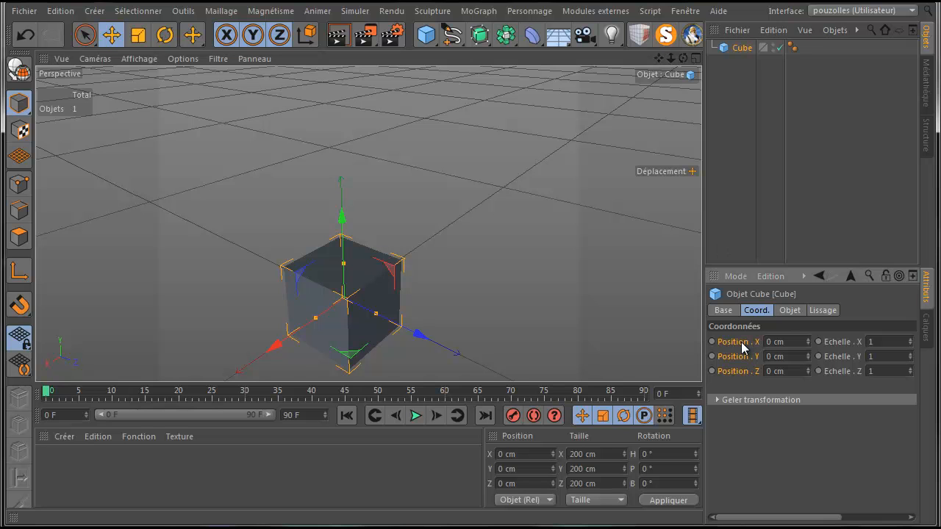
{"action": "left_click_drag", "start_coordinate": [767, 519], "coordinate": [835, 519]}
Look over the commands available for the selected coordinates, including XPressions > Créer script, and dismiss them without choosing any
{"action": "right_click", "coordinate": [842, 342]}
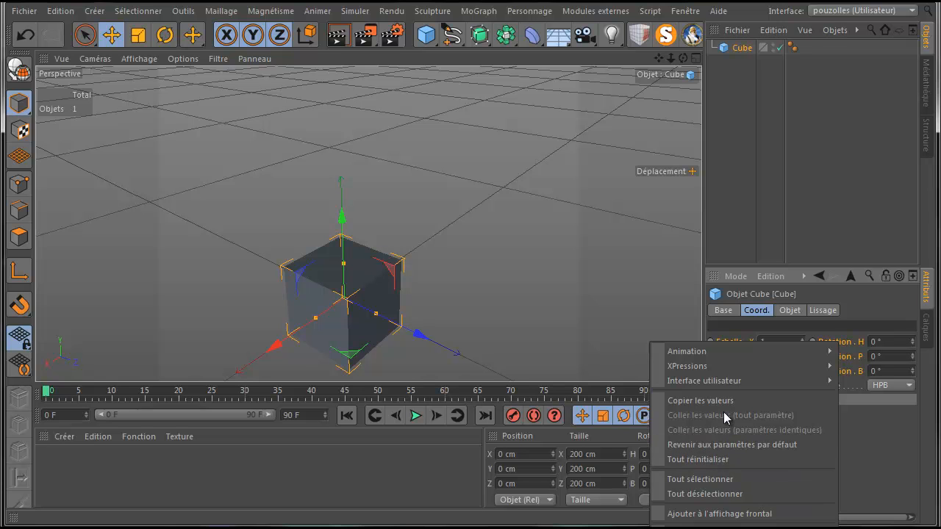
{"action": "mouse_move", "coordinate": [716, 364]}
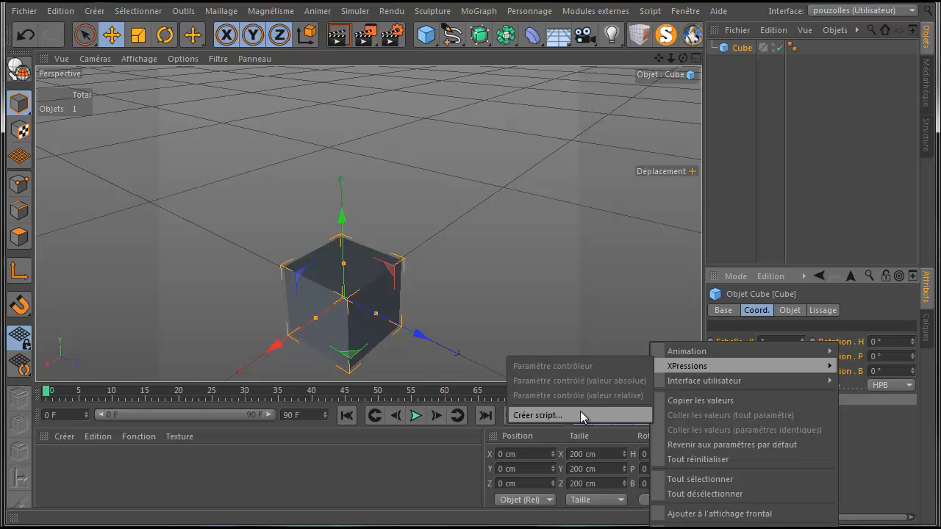
{"action": "mouse_move", "coordinate": [693, 354]}
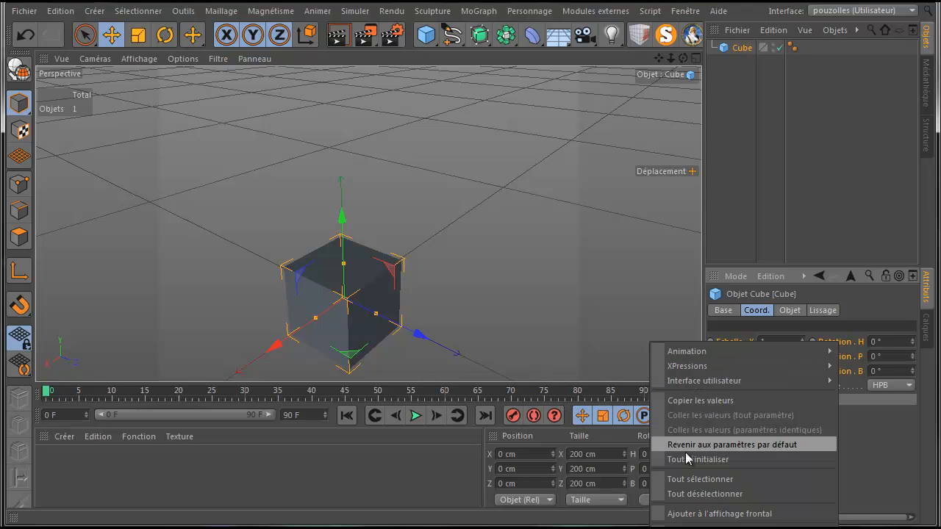
{"action": "left_click", "coordinate": [533, 213]}
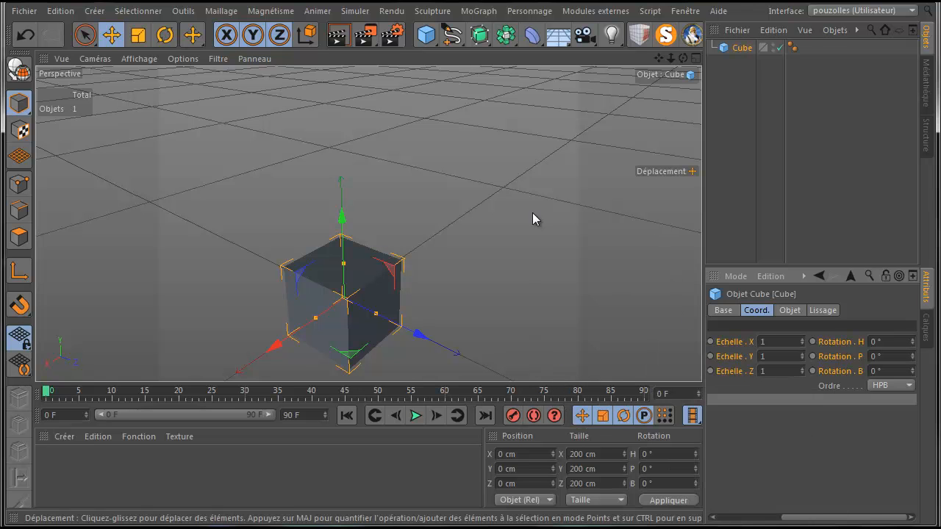